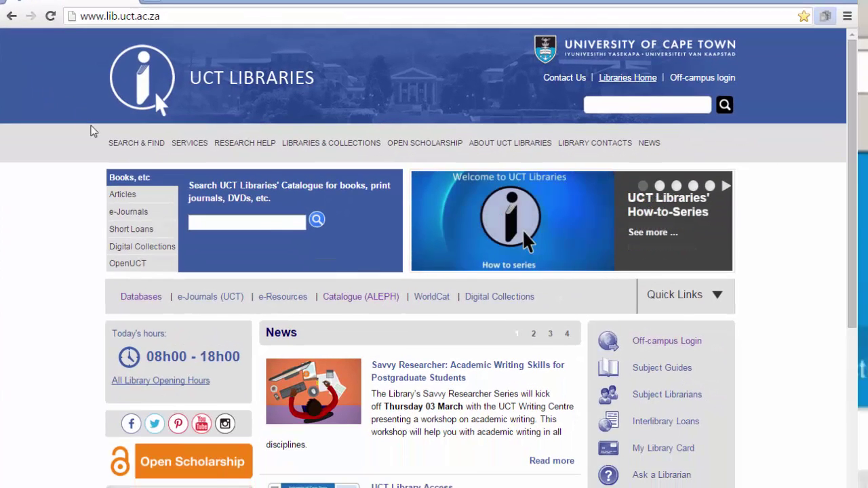
- Open the Electronic Databases (A-Z) list on the UCT Libraries site and go to the databases under W
mouse_move(142, 189)
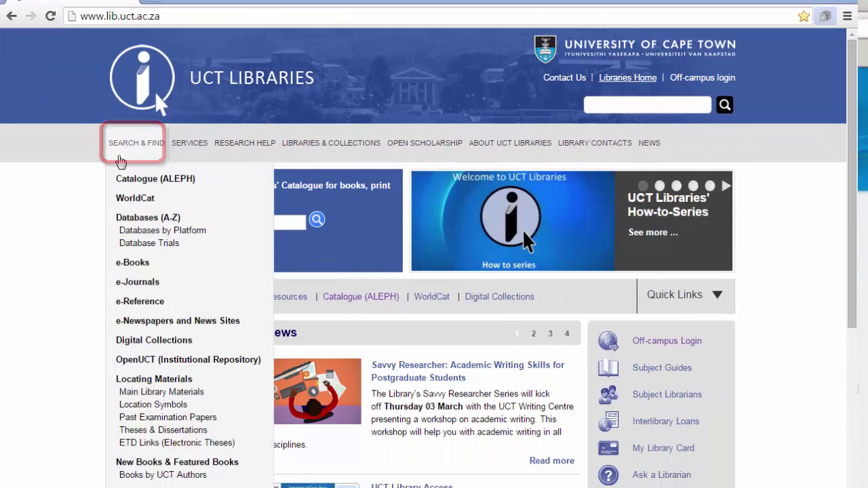
click(137, 219)
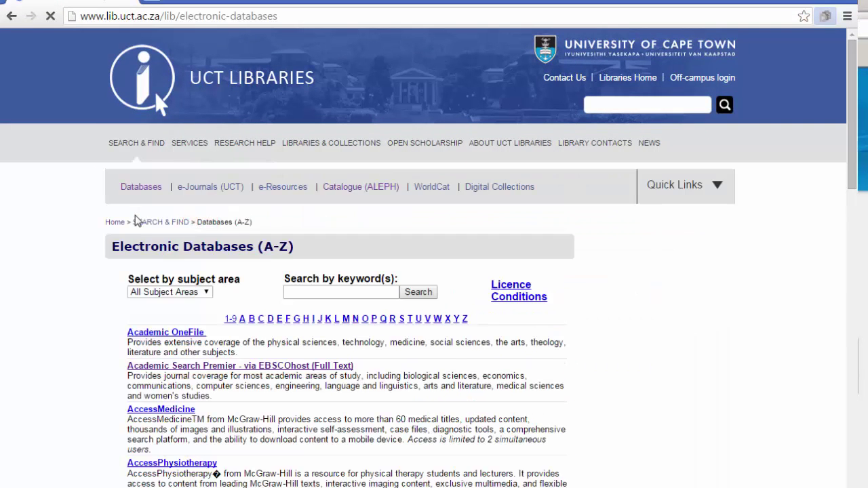
click(437, 319)
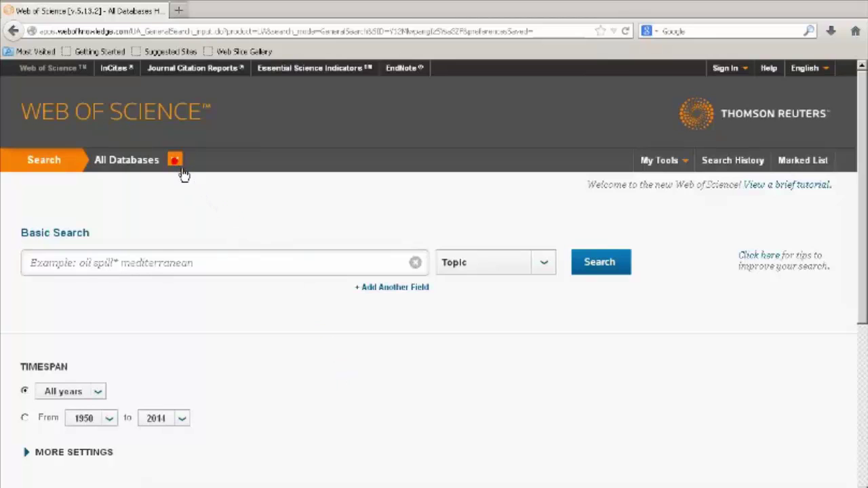
- Switch the search from All Databases to Web of Science Core Collection and start the timespan at 2000
click(181, 170)
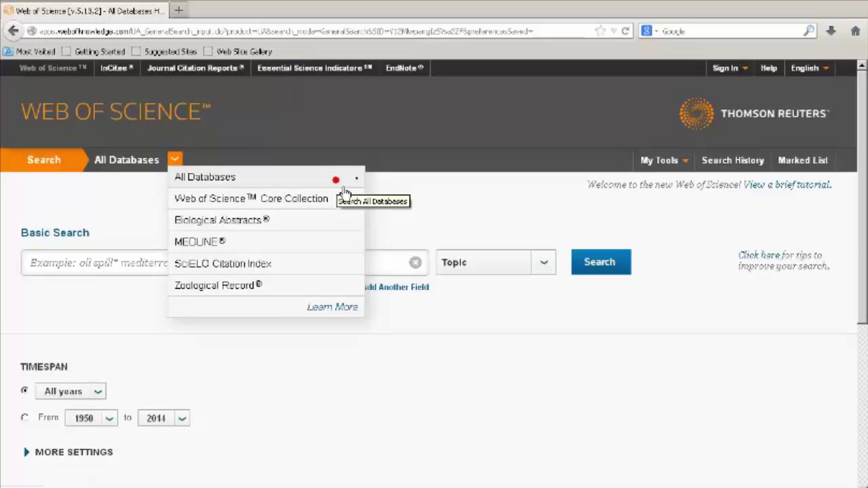
click(306, 198)
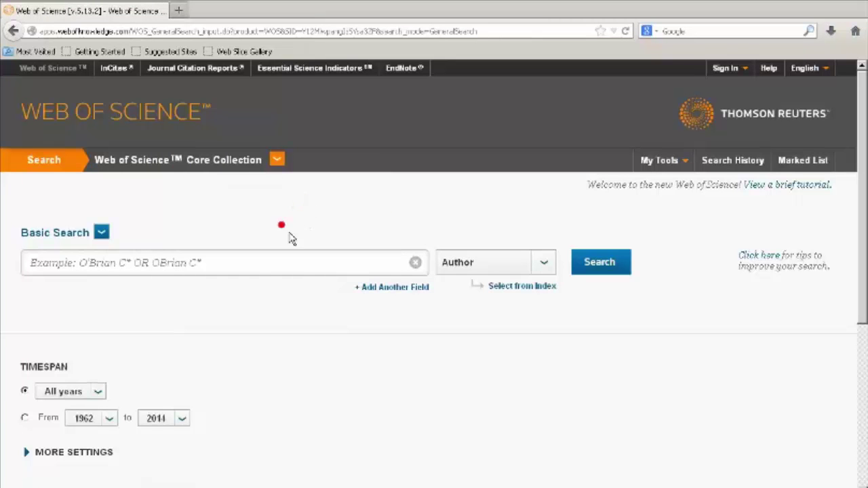
click(109, 420)
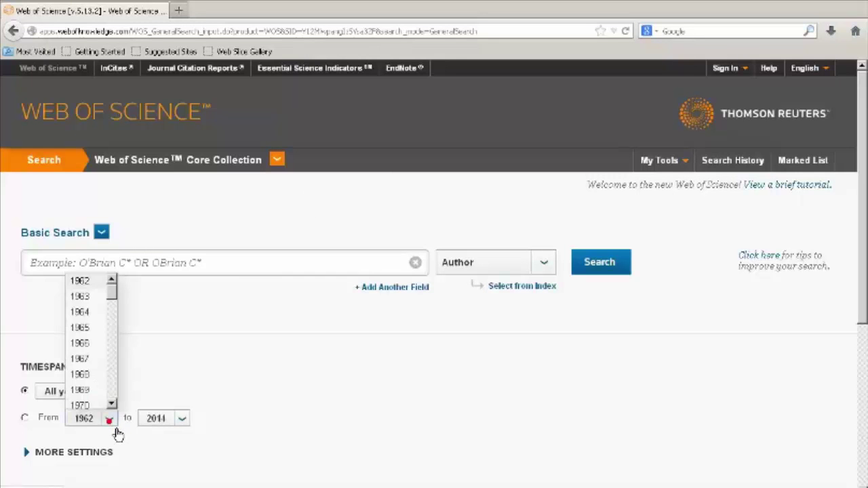
scroll(110, 386, down, 5)
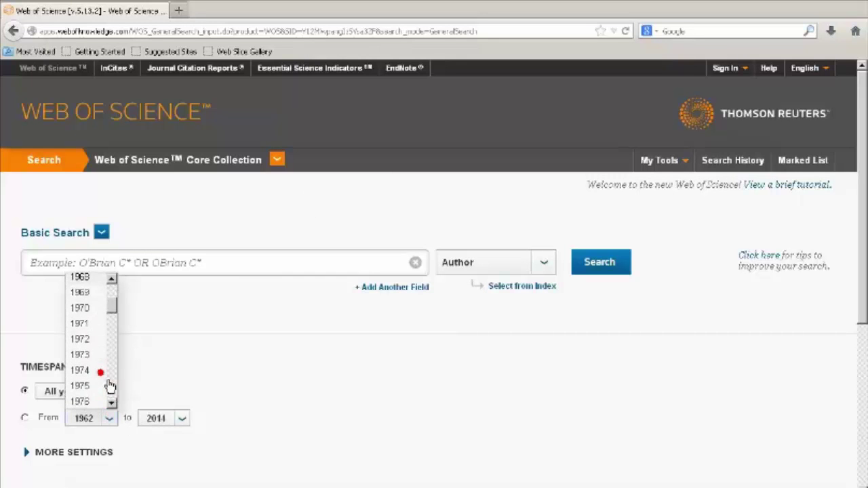
scroll(110, 385, down, 5)
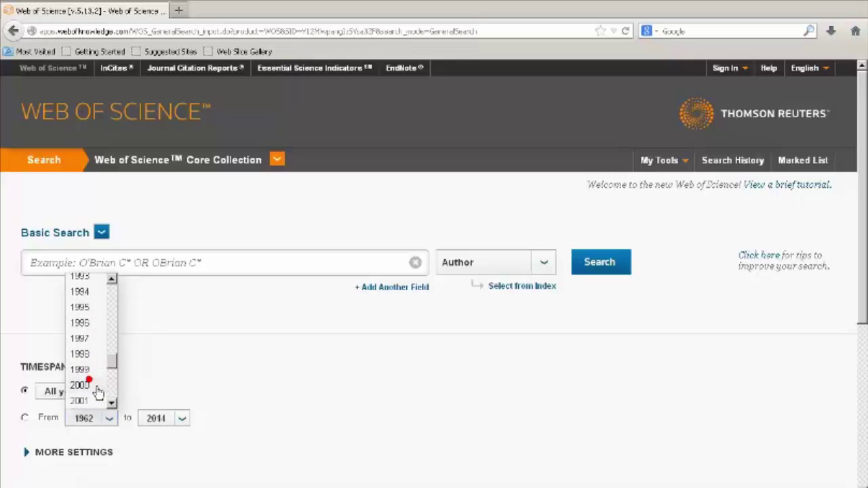
click(95, 386)
- Expand the additional search settings to review the citation indexes, and check which search types are offered
click(35, 453)
scroll(290, 441, down, 3)
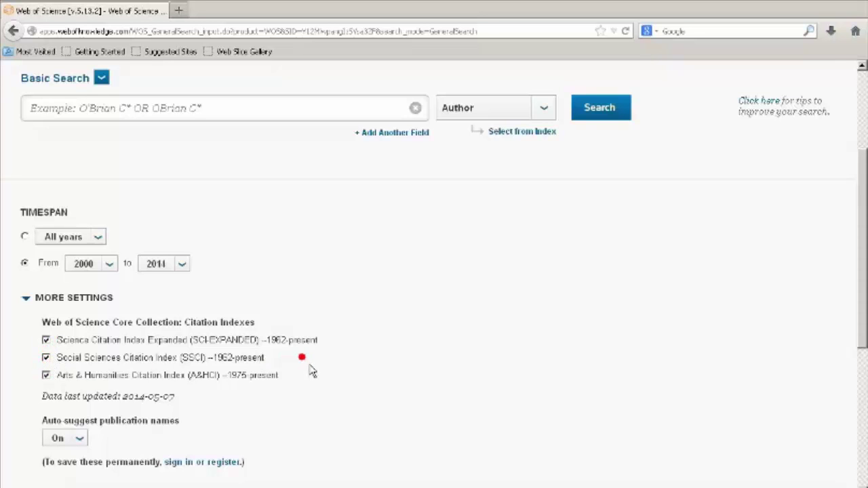
scroll(308, 369, up, 3)
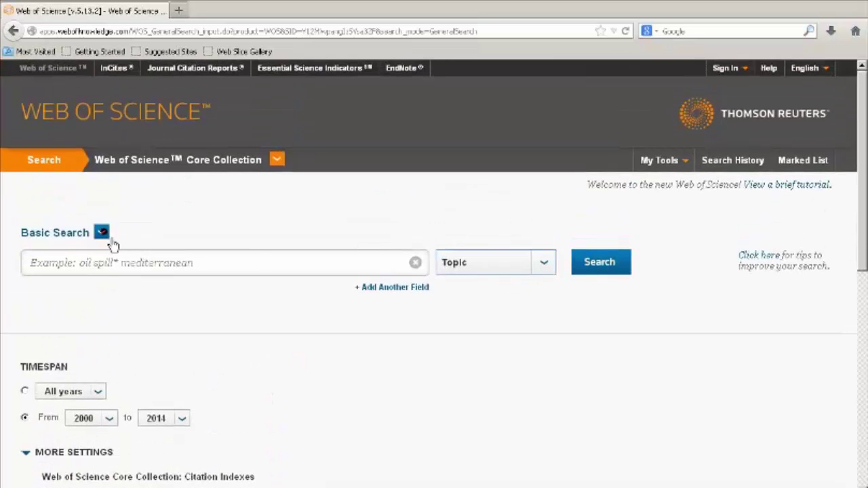
click(102, 233)
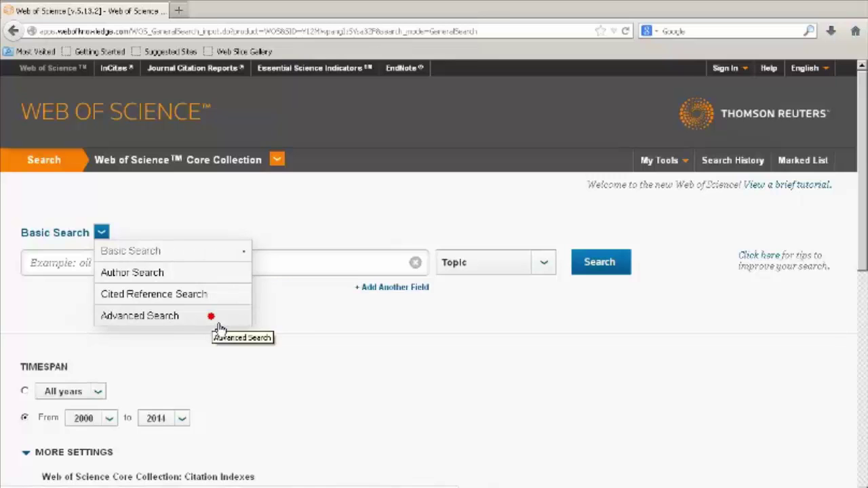
click(300, 329)
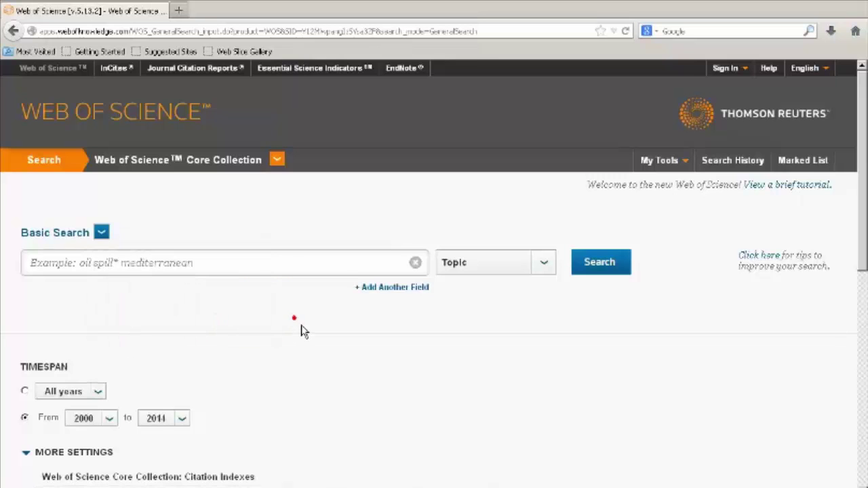
- Look through the searchable fields, and add a second search field before clearing all fields
click(562, 272)
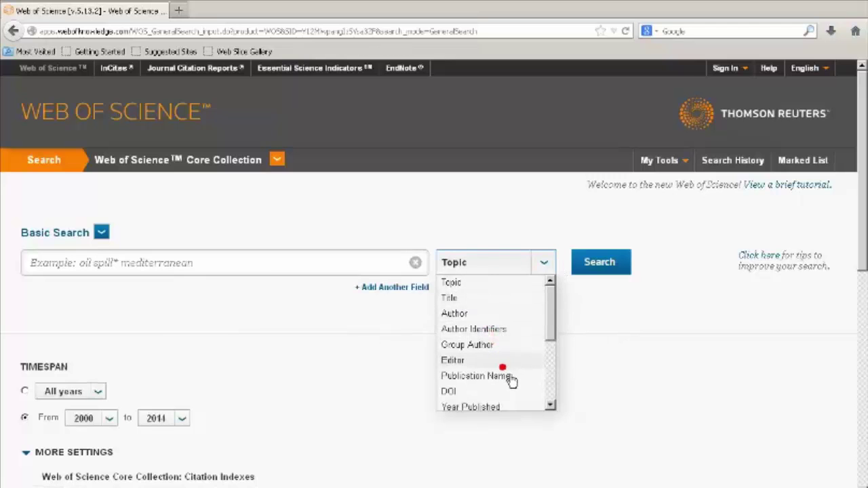
click(547, 273)
click(419, 289)
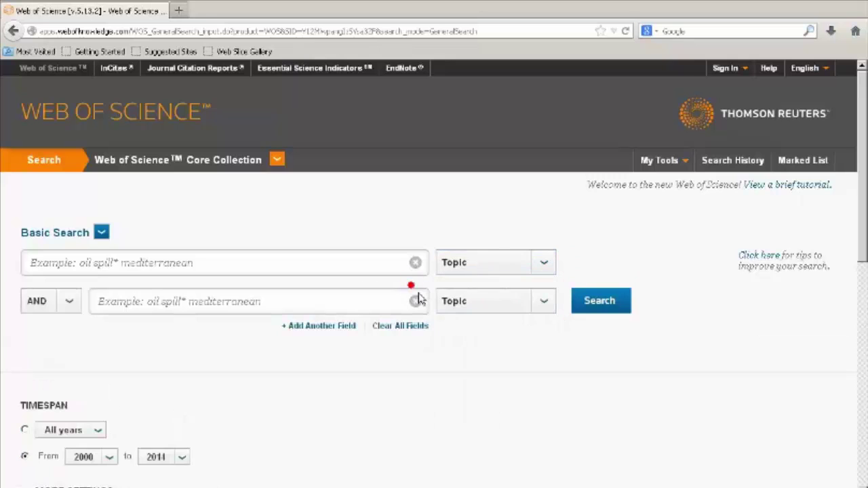
click(412, 326)
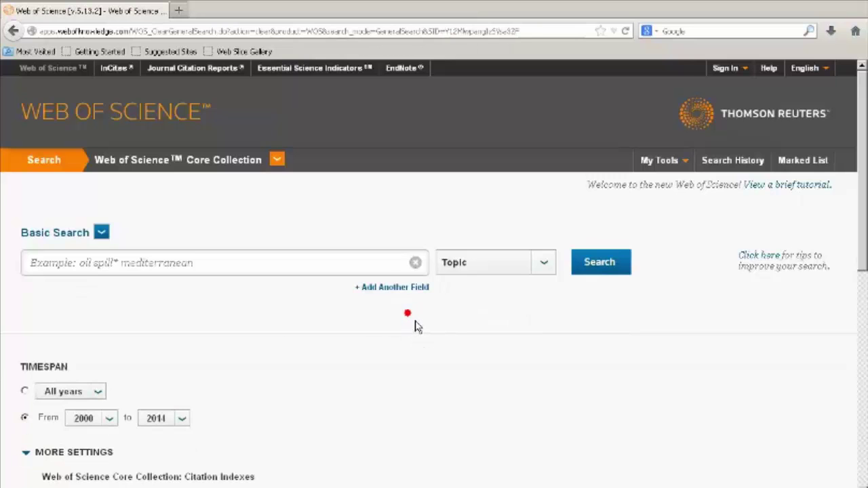
- Run a basic topic search for "global warming"
click(217, 270)
text(global)
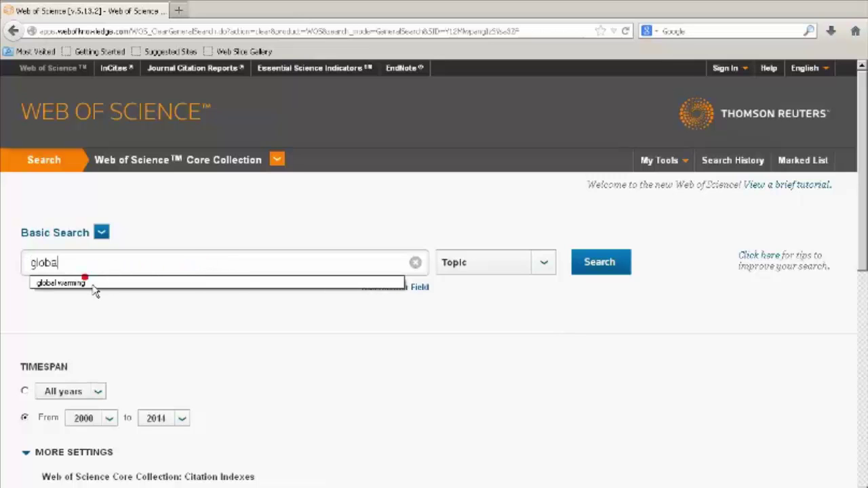
click(88, 285)
click(589, 268)
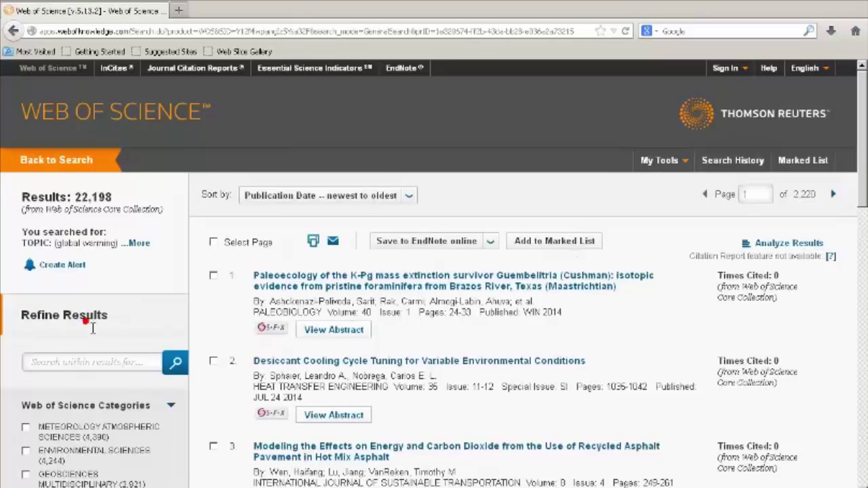
- Refine the search results to records with Open Access set to YES
scroll(129, 329, down, 4)
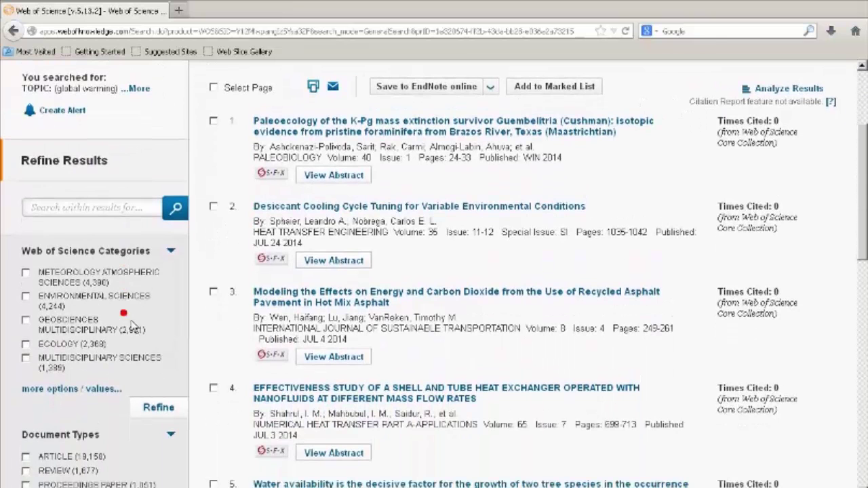
scroll(134, 326, up, 2)
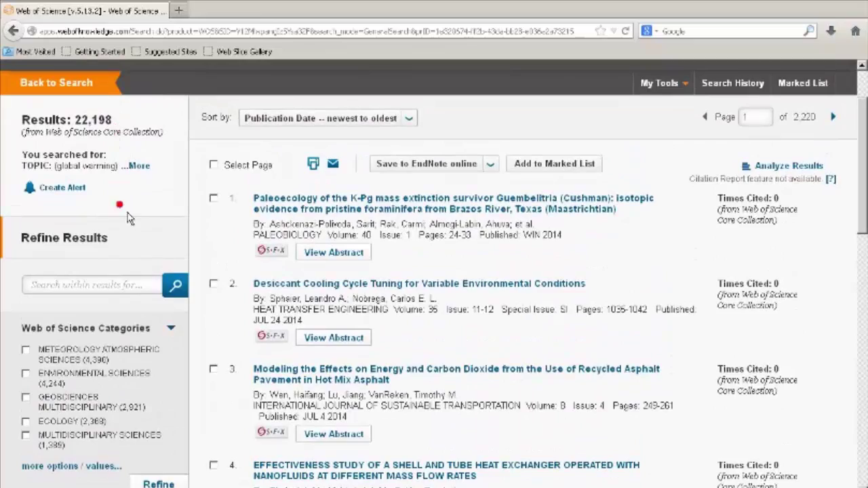
scroll(131, 388, down, 8)
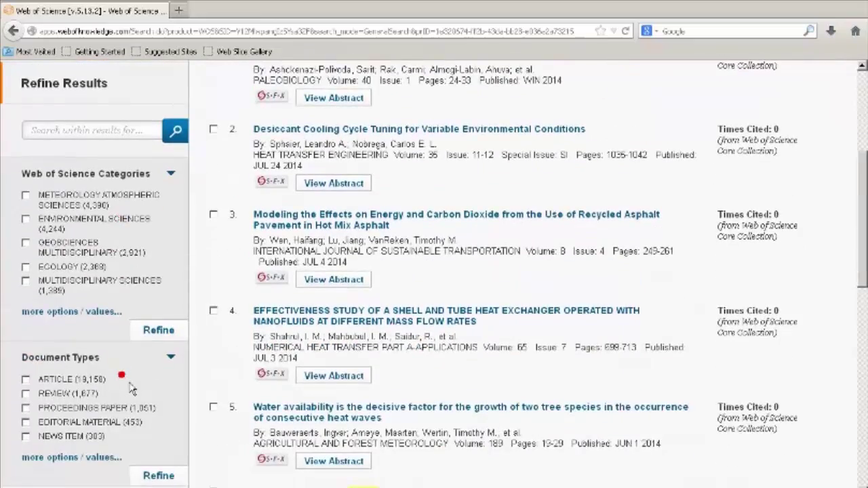
scroll(131, 388, down, 6)
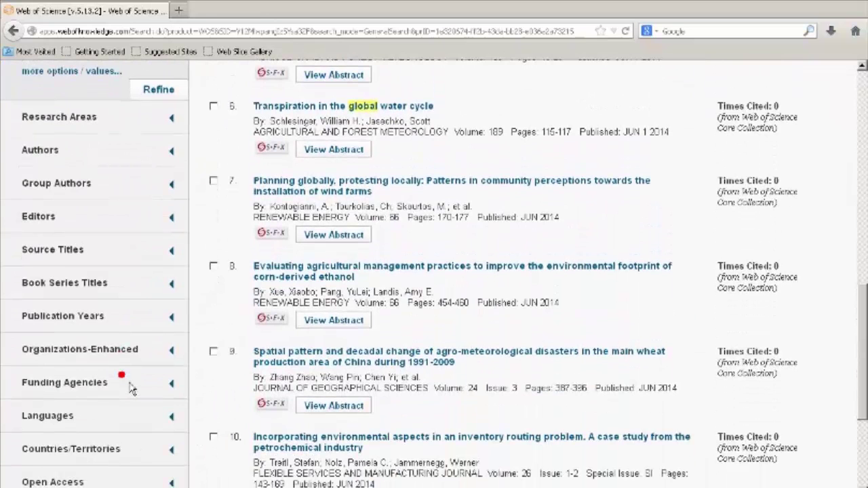
scroll(130, 388, down, 2)
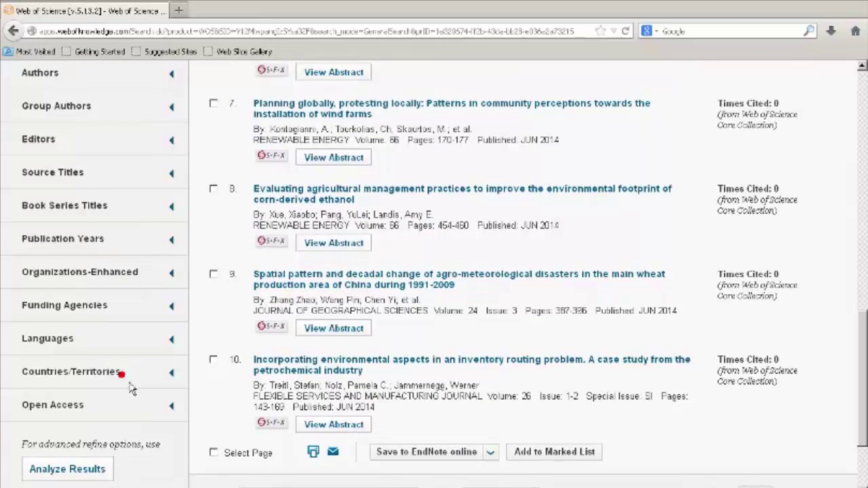
click(174, 410)
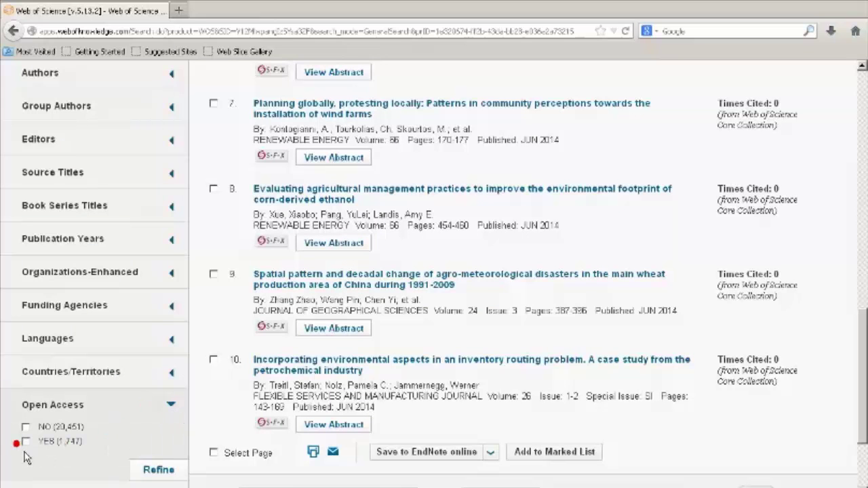
click(25, 441)
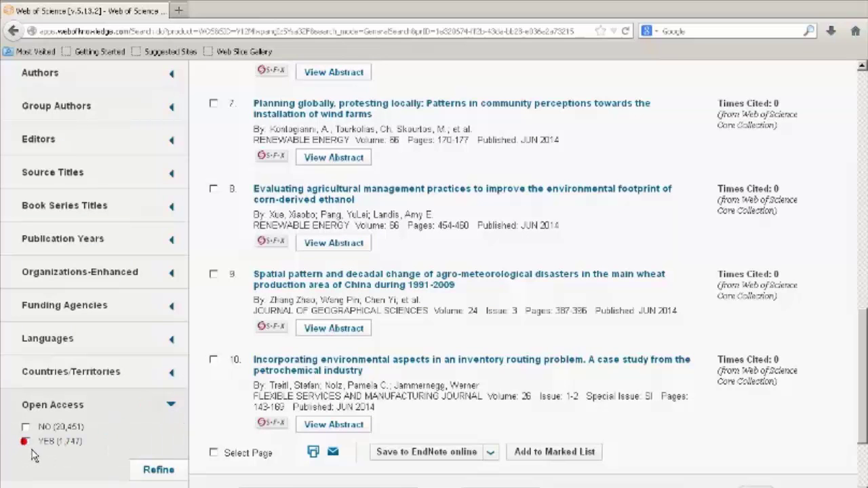
click(158, 470)
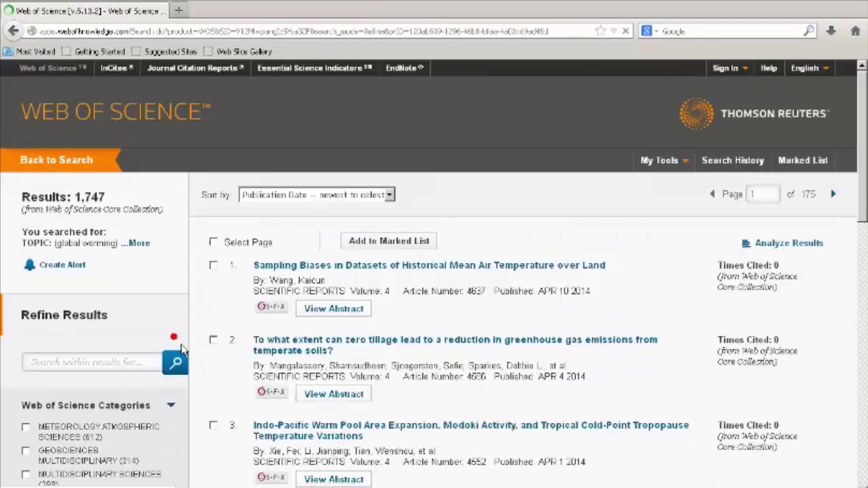
- Analyze the refined results, ranking the records by Research Areas
scroll(169, 337, down, 10)
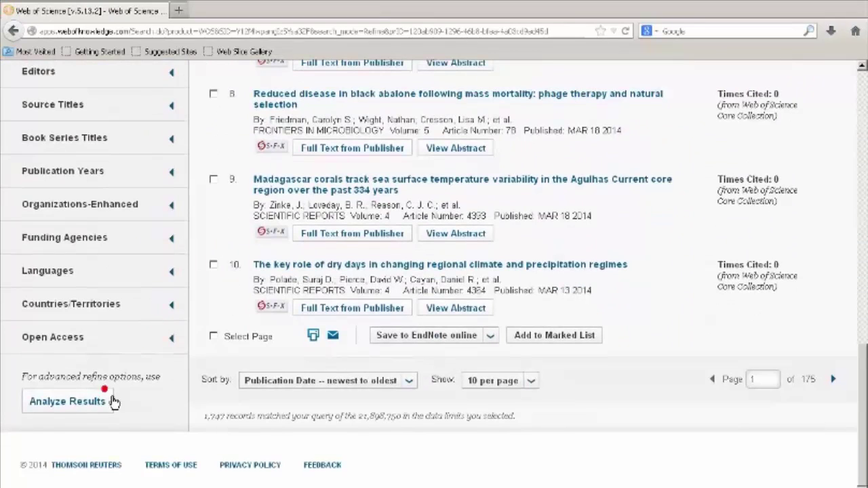
click(78, 411)
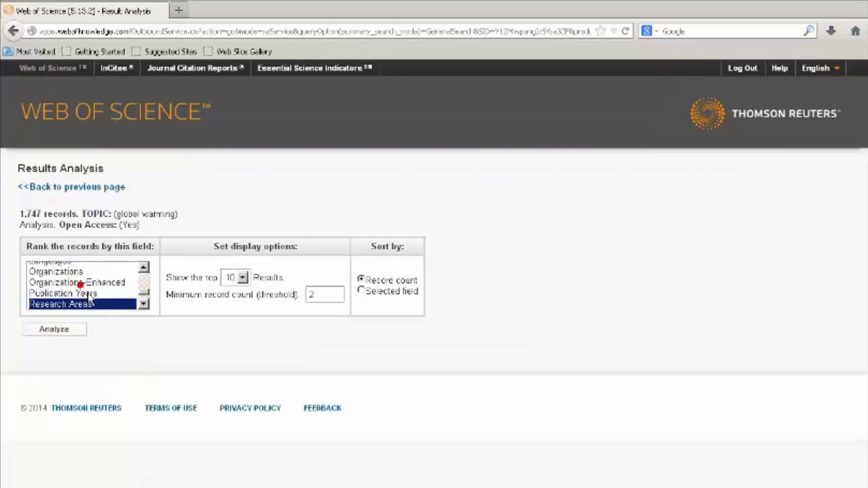
scroll(145, 286, up, 1)
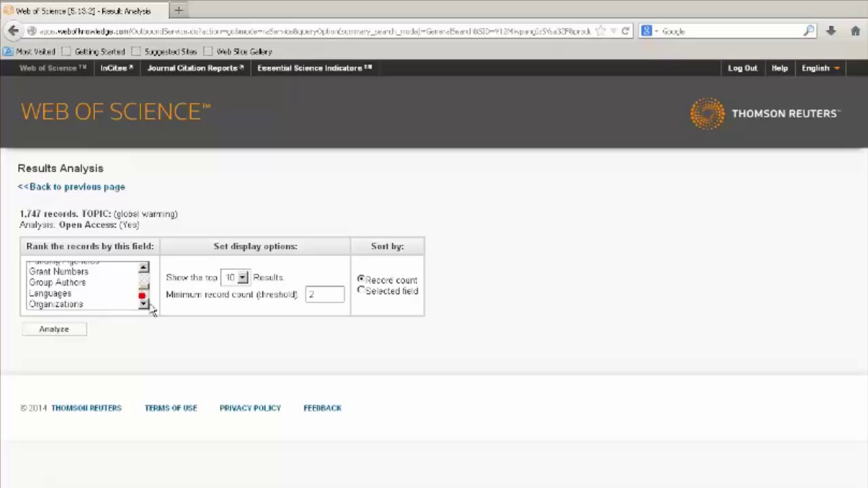
scroll(148, 298, down, 2)
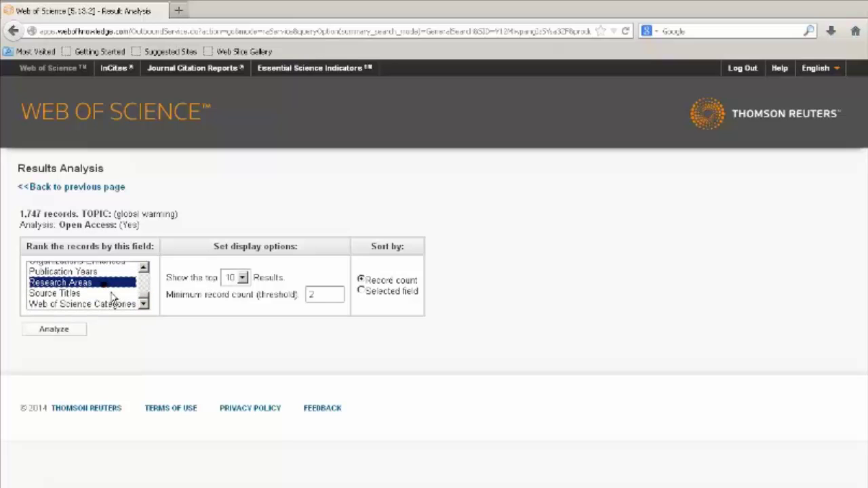
click(63, 329)
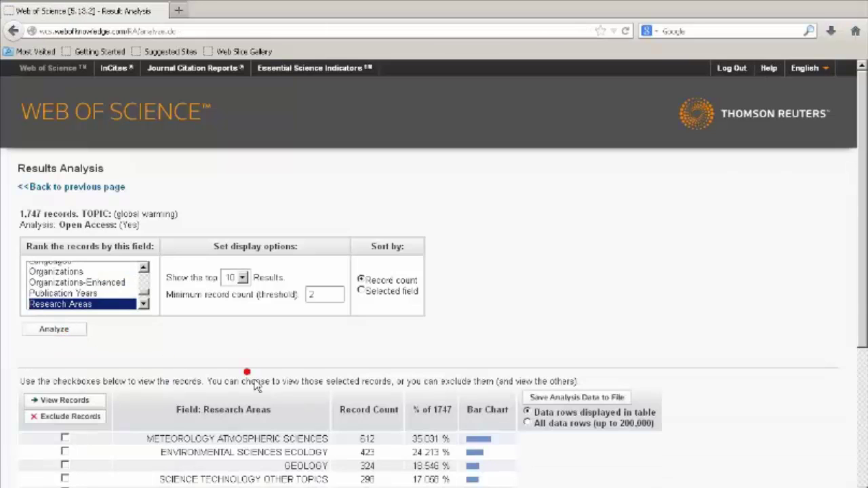
- Try to exclude the records in the Meteorology Atmospheric Sciences research area from the analyzed results
scroll(312, 387, down, 3)
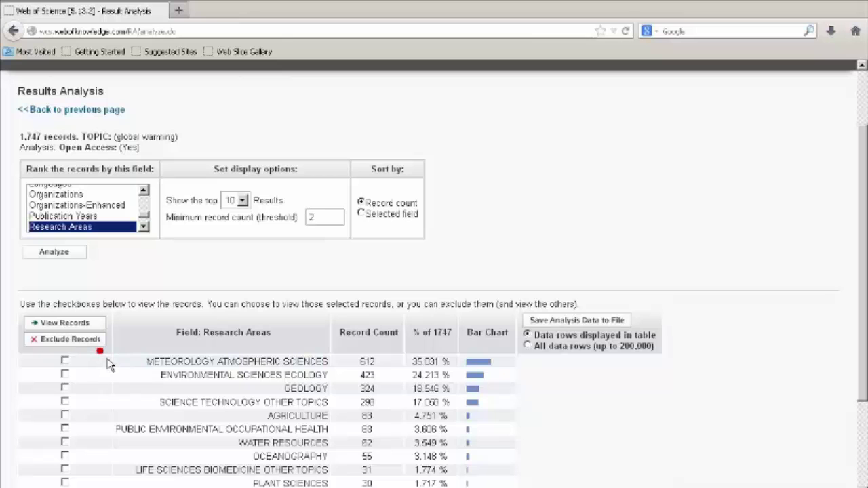
click(64, 362)
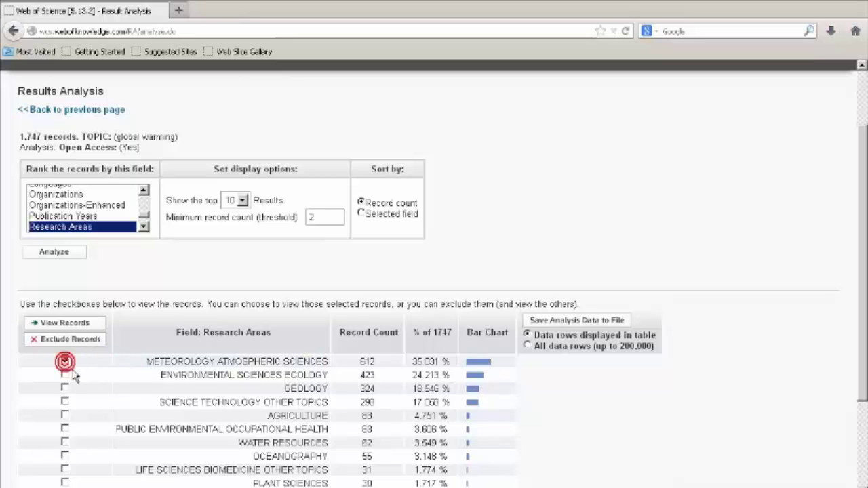
click(76, 344)
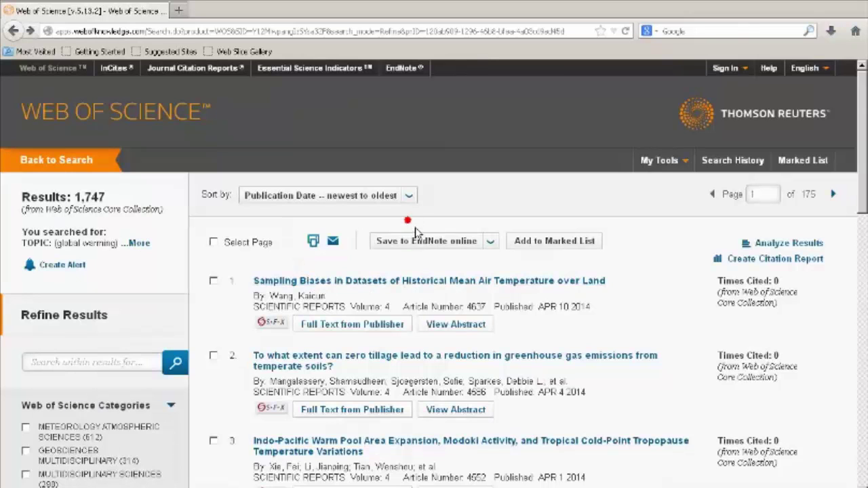
- Sort the refined results by Times Cited from highest to lowest
click(408, 196)
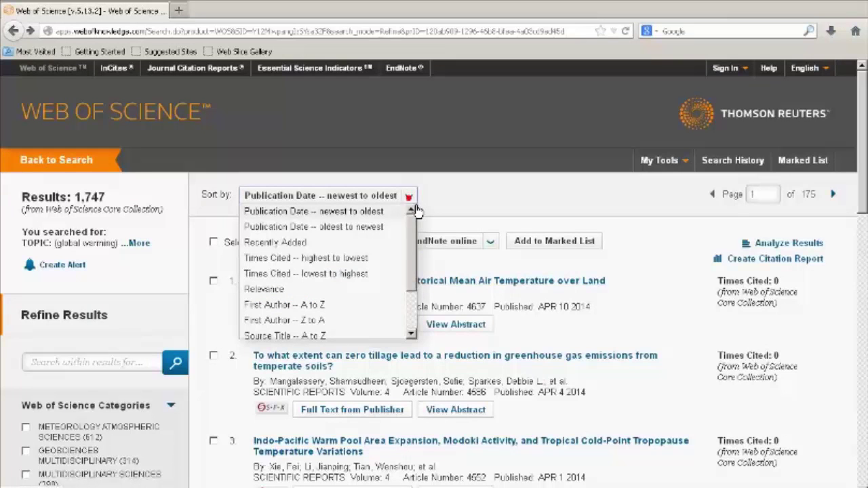
click(366, 258)
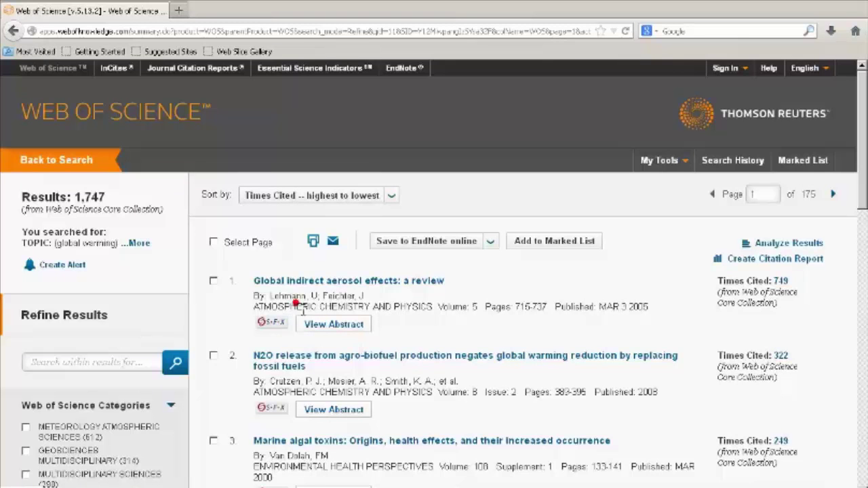
- Open the record "Global indirect aerosol effects: a review", check its citation counts and view its journal information
click(310, 286)
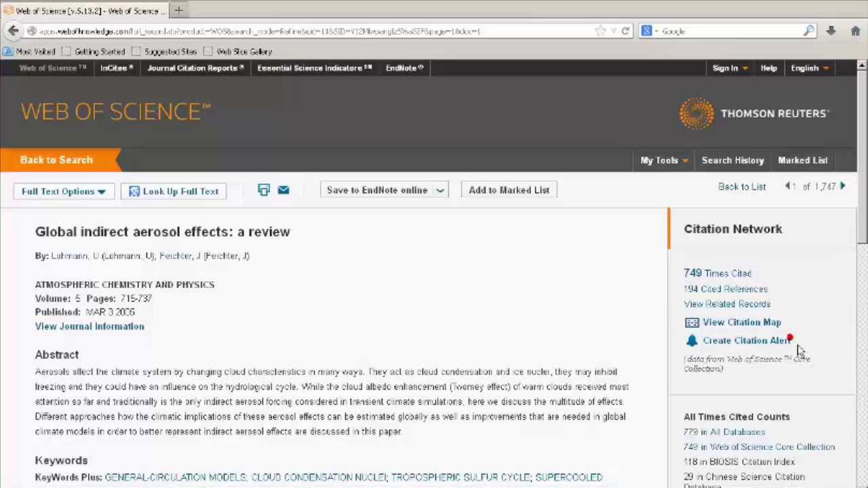
scroll(797, 347, down, 2)
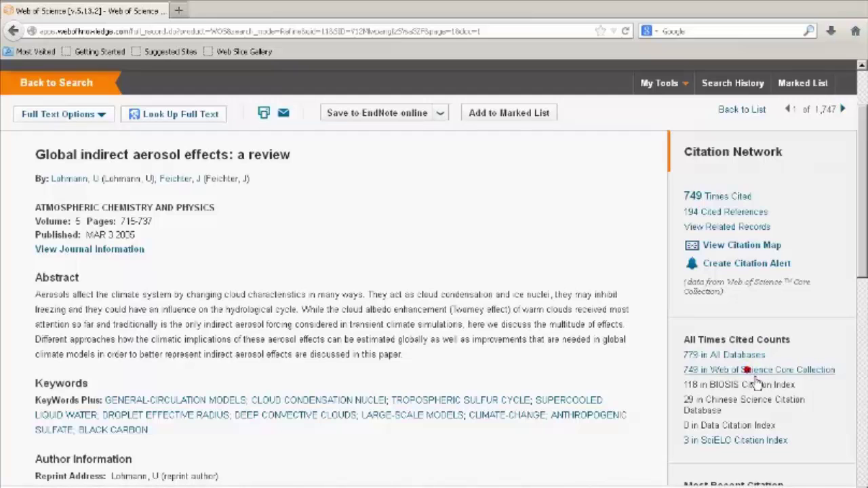
scroll(222, 330, up, 2)
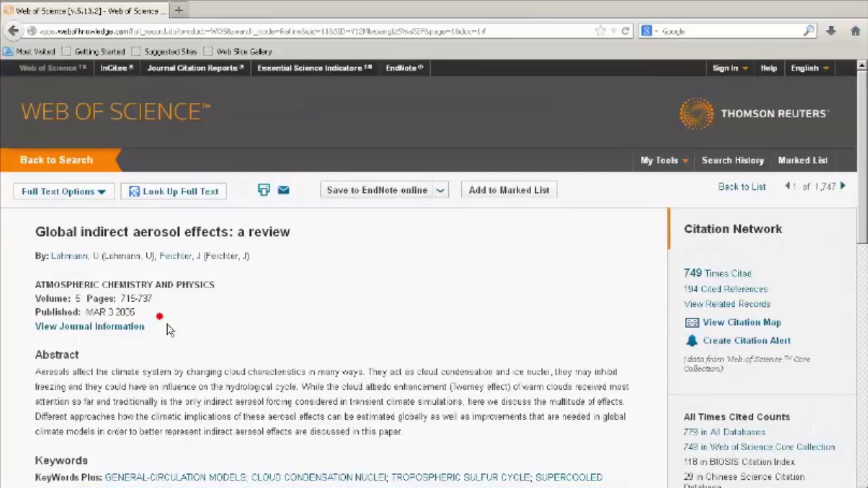
click(99, 328)
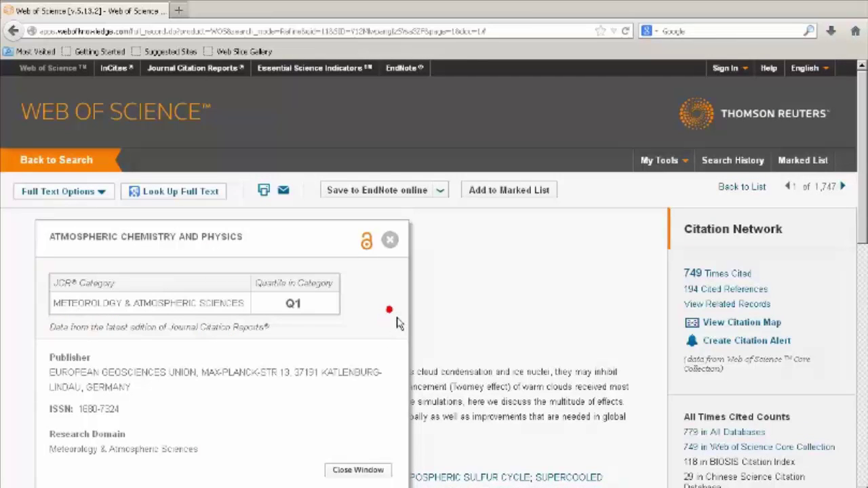
click(390, 239)
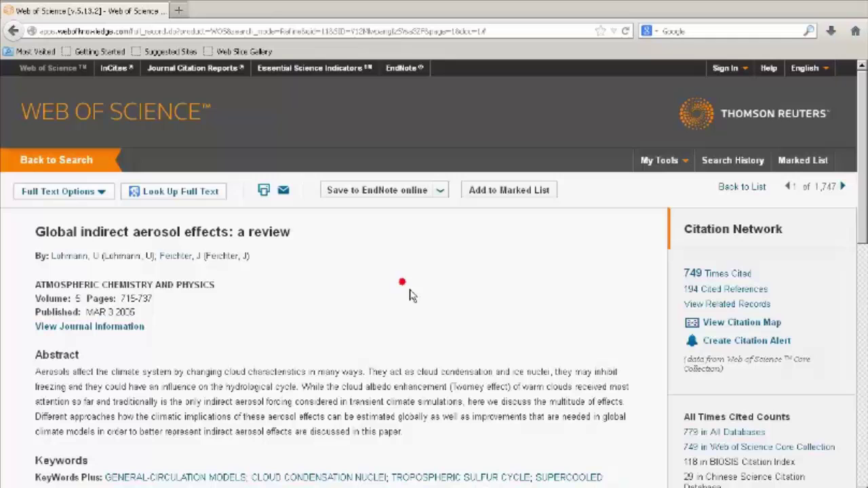
- Check the record's save destinations and bibliographic details, and look up its full text in Google Scholar
click(441, 196)
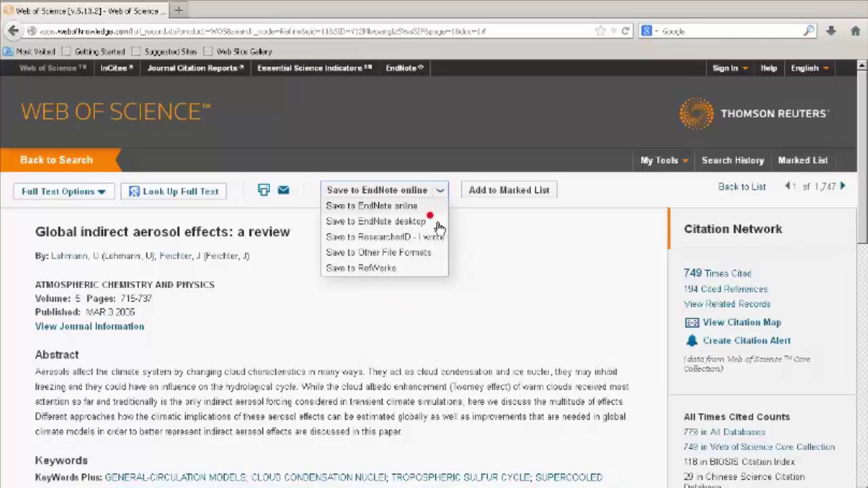
click(441, 194)
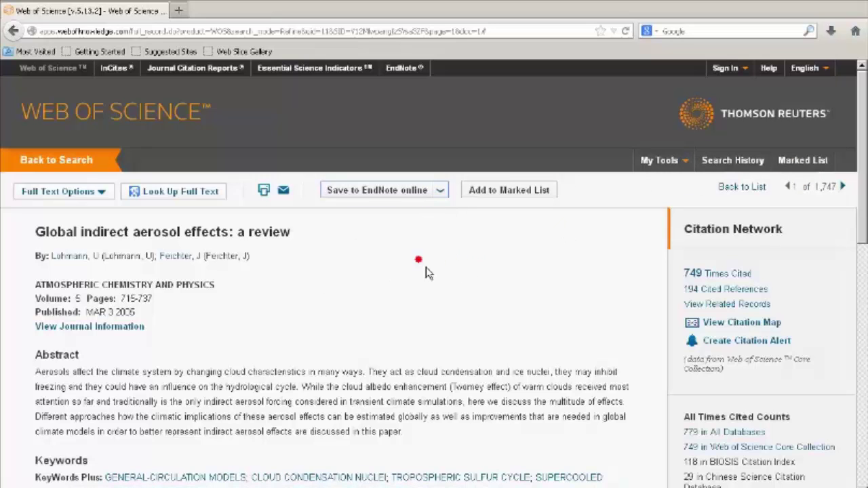
scroll(390, 271, down, 3)
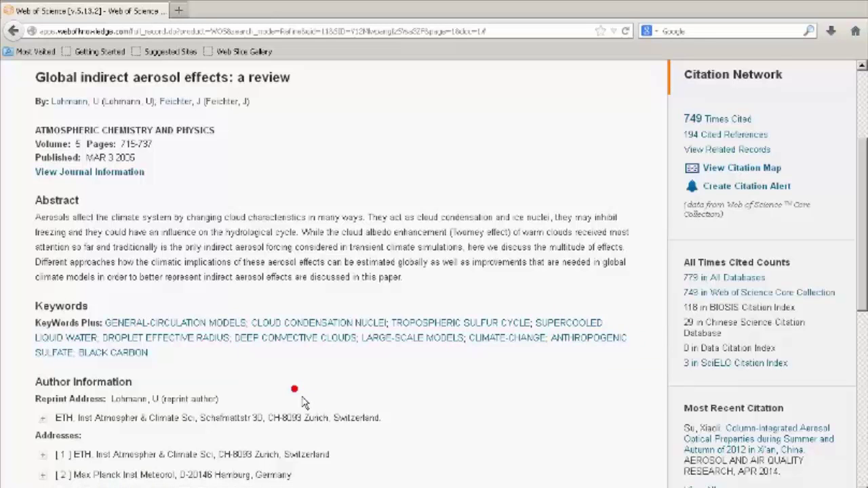
scroll(302, 401, down, 2)
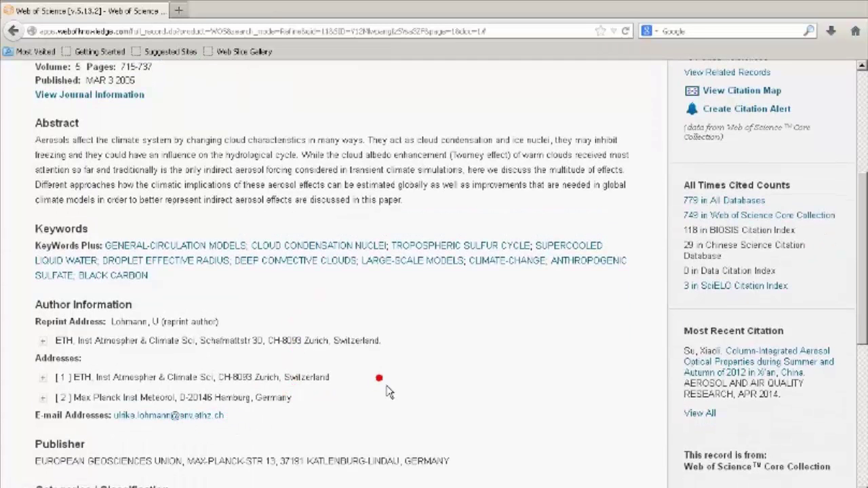
scroll(392, 385, up, 3)
scroll(392, 385, up, 4)
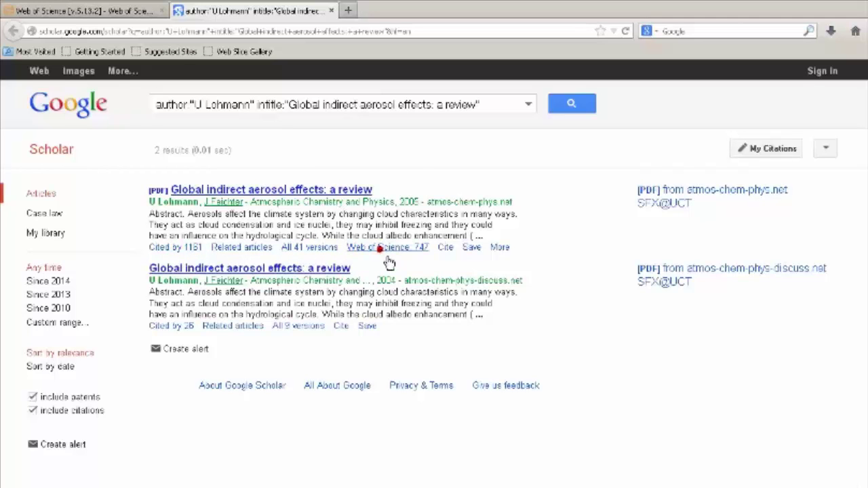
click(39, 9)
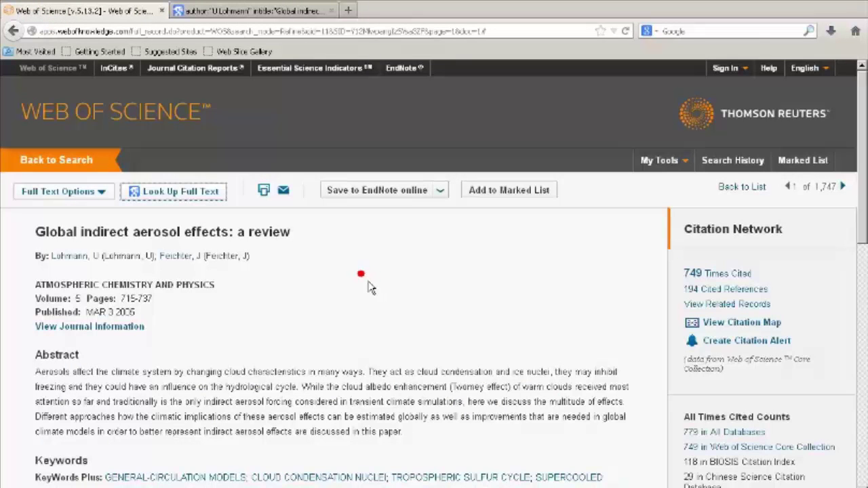
- Go back to the Web of Science search form and view the Journal Citation Reports start page in a separate tab
click(659, 169)
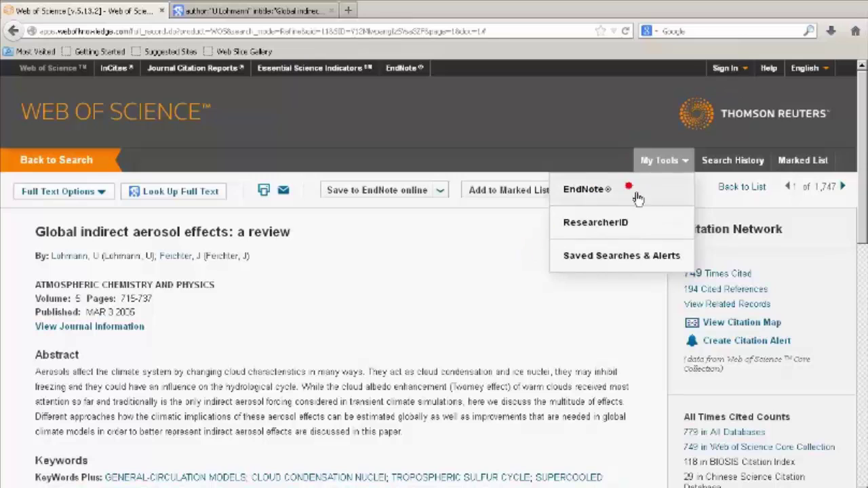
click(688, 165)
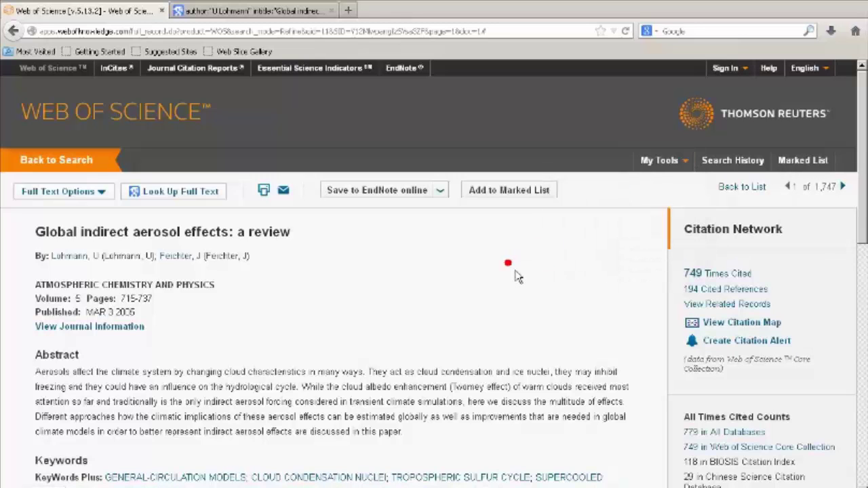
click(65, 175)
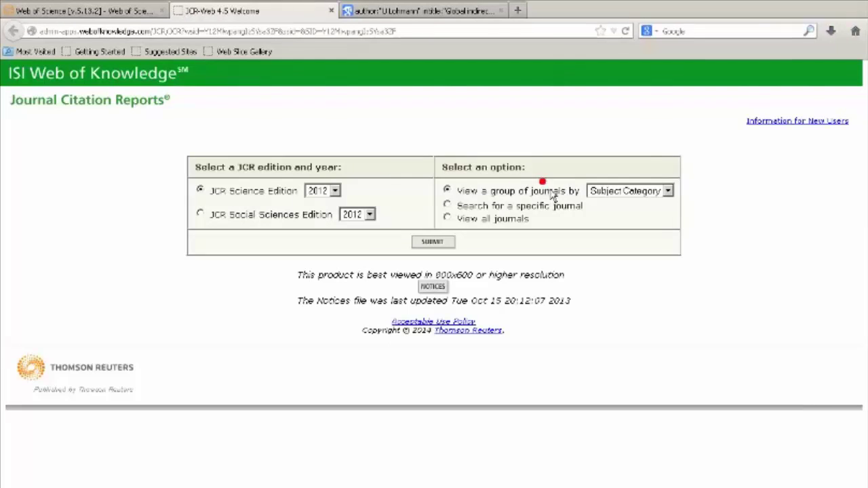
key(ctrl+Page_Up)
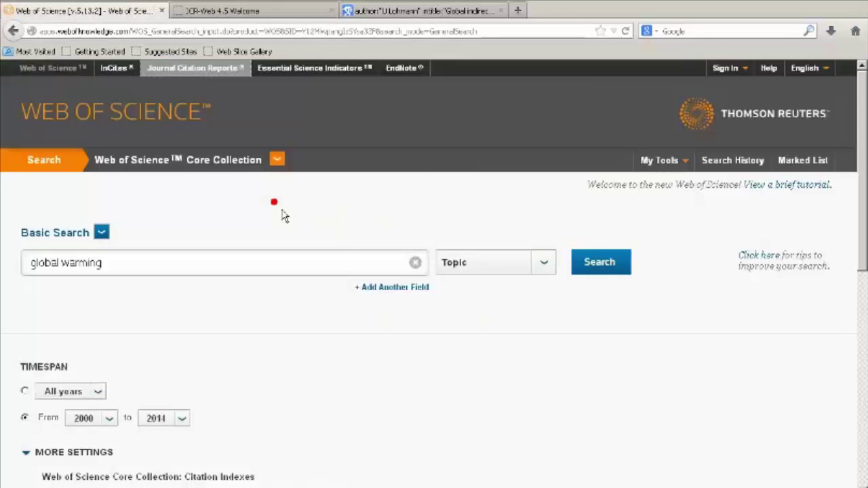
- Set the basic search to Author and enter the surname with and without an apostrophe, each with a wildcard initial, joined by OR
click(546, 269)
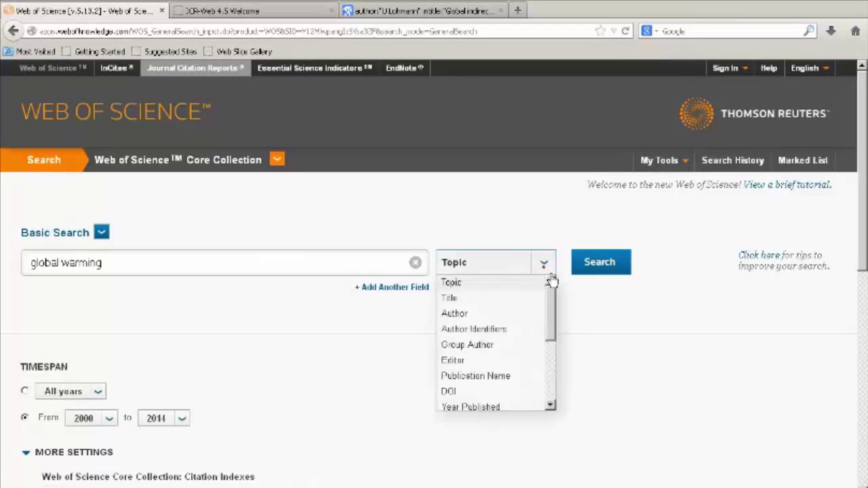
click(520, 314)
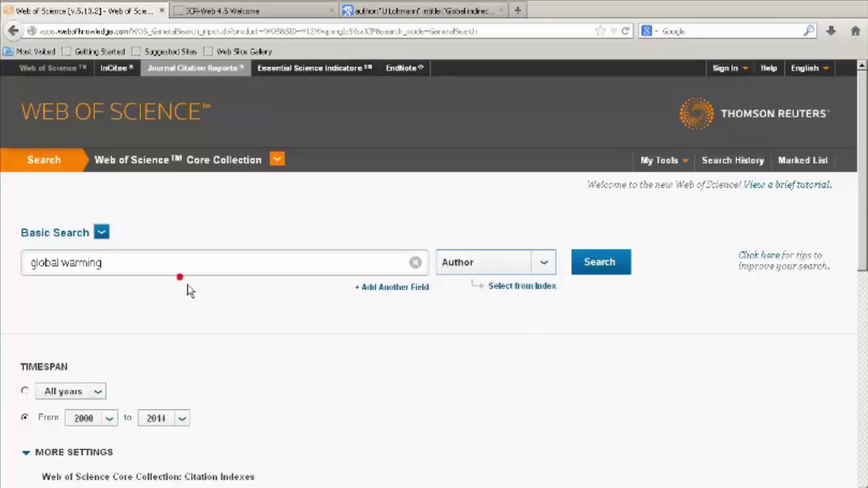
click(125, 267)
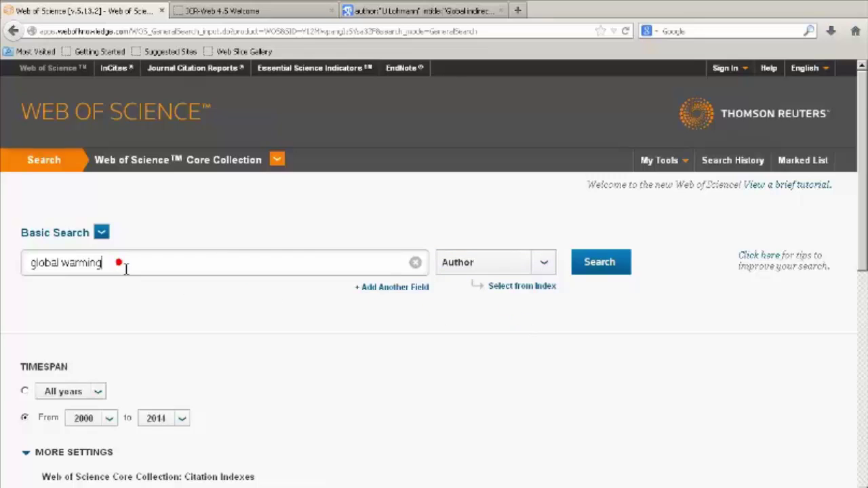
key(BackSpace)
key(BackSpace)
key(BackSpace)
key(BackSpace)
key(BackSpace)
key(BackSpace)
key(BackSpace)
key(BackSpace)
key(BackSpace)
key(BackSpace)
key(BackSpace)
key(BackSpace)
key(BackSpace)
key(BackSpace)
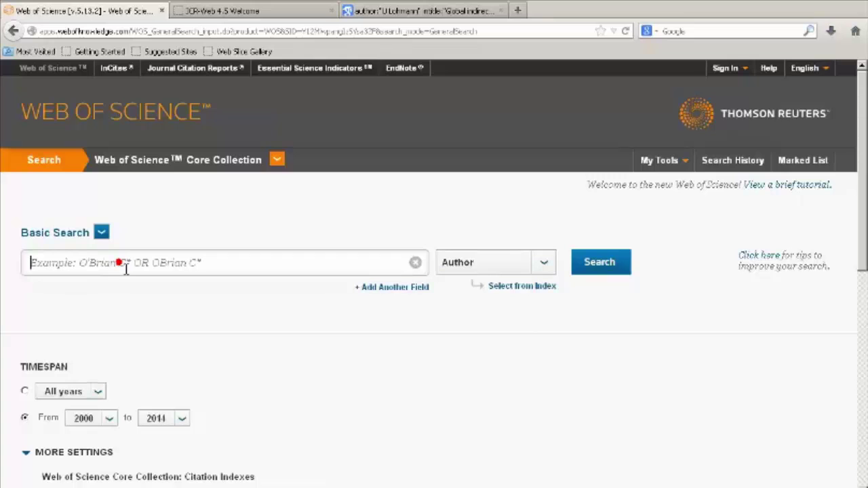
text(O)
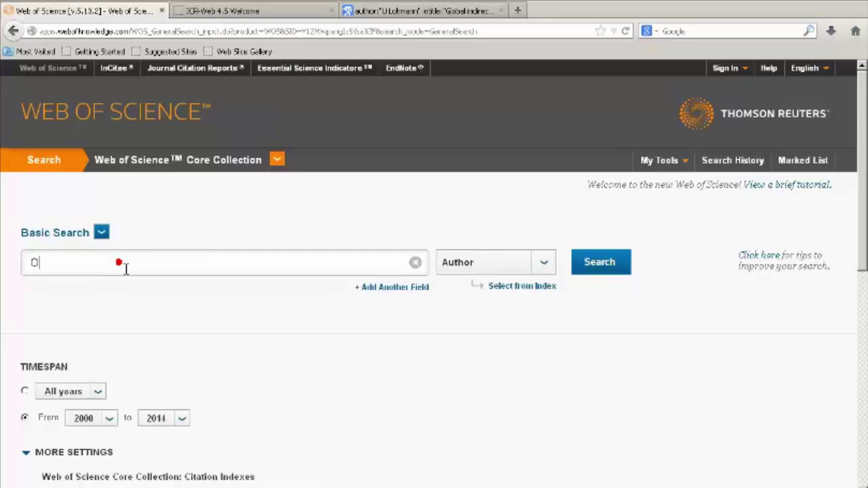
text('R)
text(iain J* OR ORiain J*)
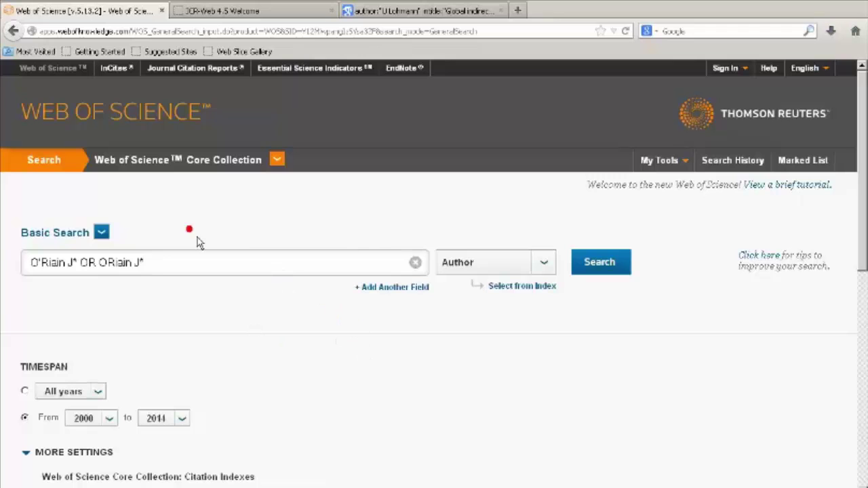
- Switch to Author Search, enter the author's last name and initial, and proceed to research domain selection
click(108, 234)
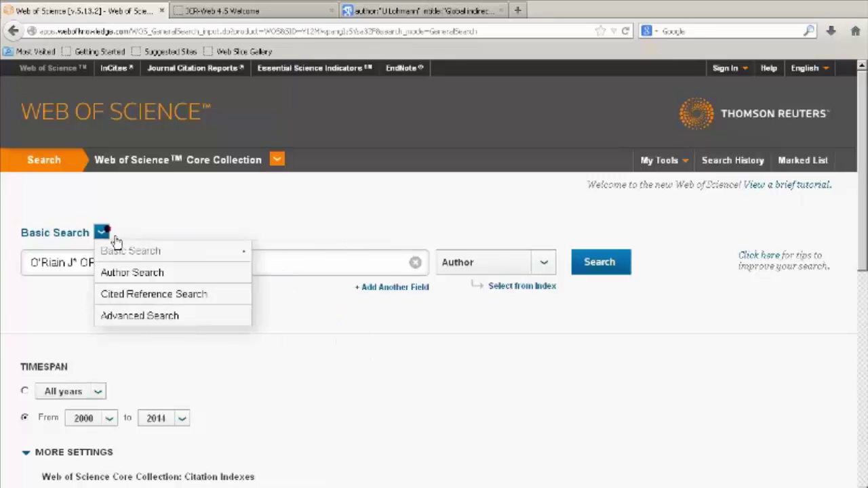
click(172, 279)
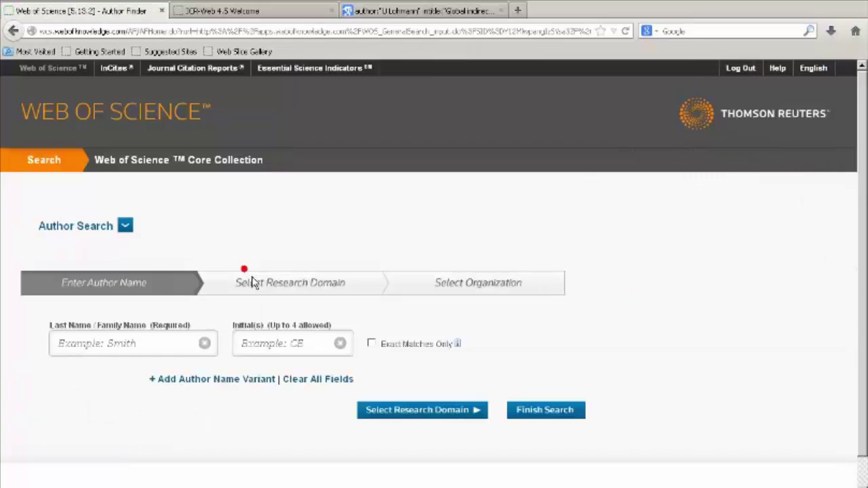
click(149, 345)
text(B)
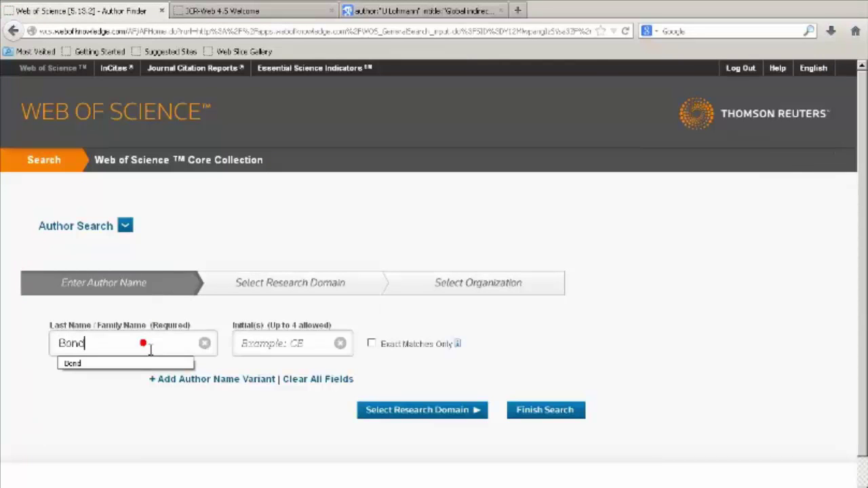
text(ond)
click(291, 347)
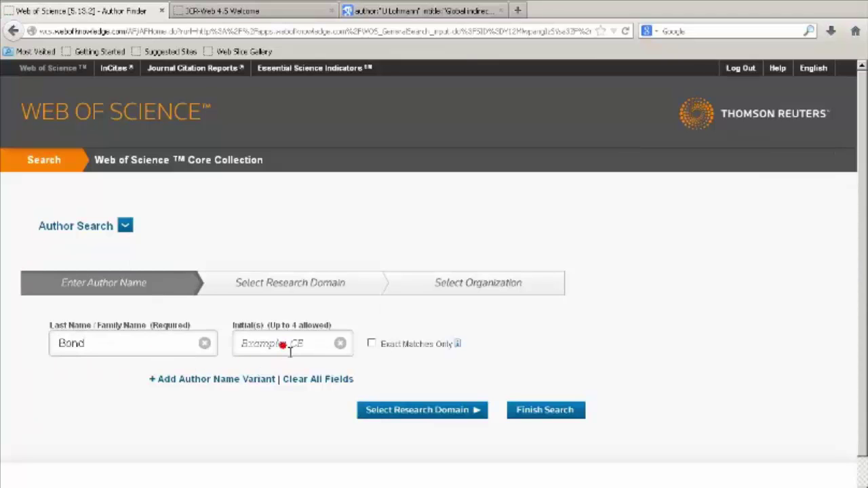
text(W)
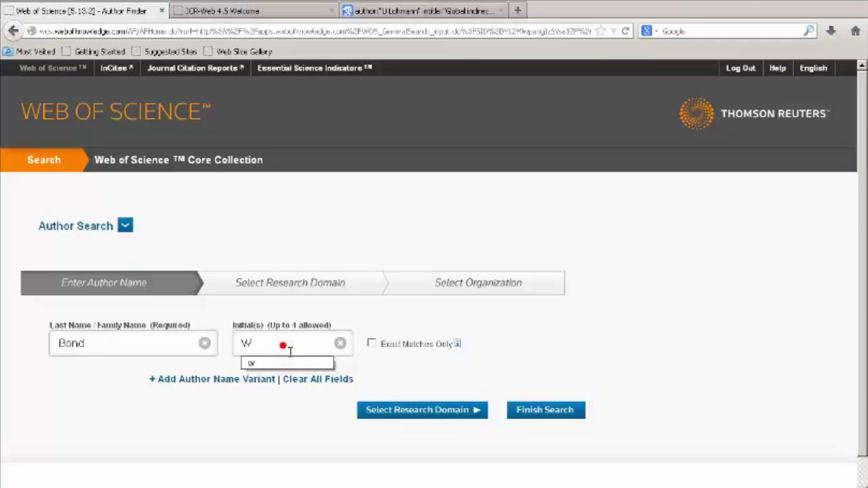
click(448, 413)
- Limit the author search to Life Sciences Biomedicine, Physical Sciences and Social Sciences, and proceed to organization selection
click(67, 419)
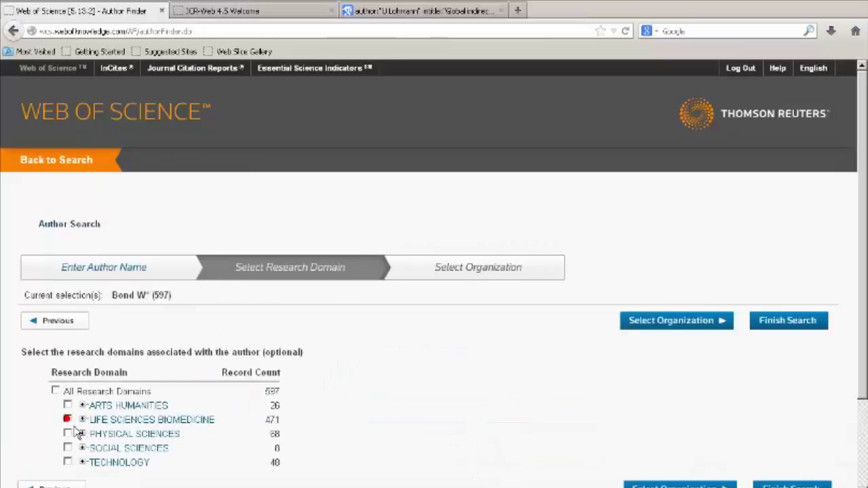
click(67, 434)
click(68, 447)
click(680, 485)
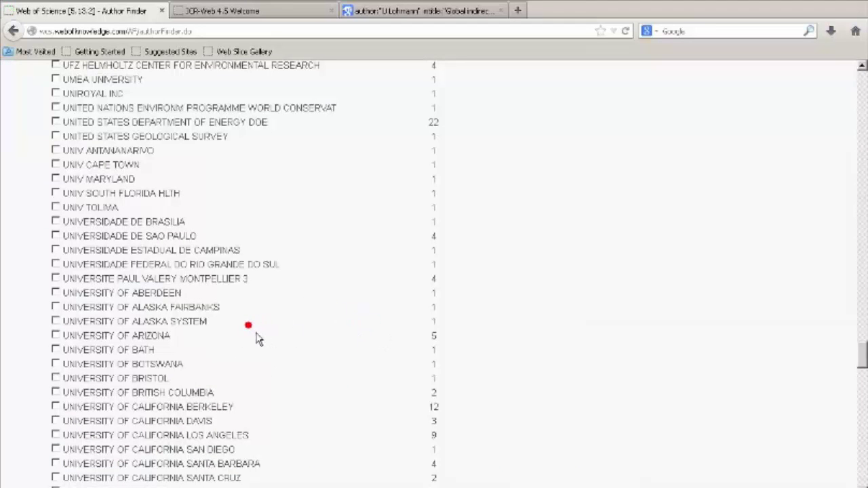
- Restrict the author search to the University of Cape Town and finish the search
scroll(256, 339, down, 4)
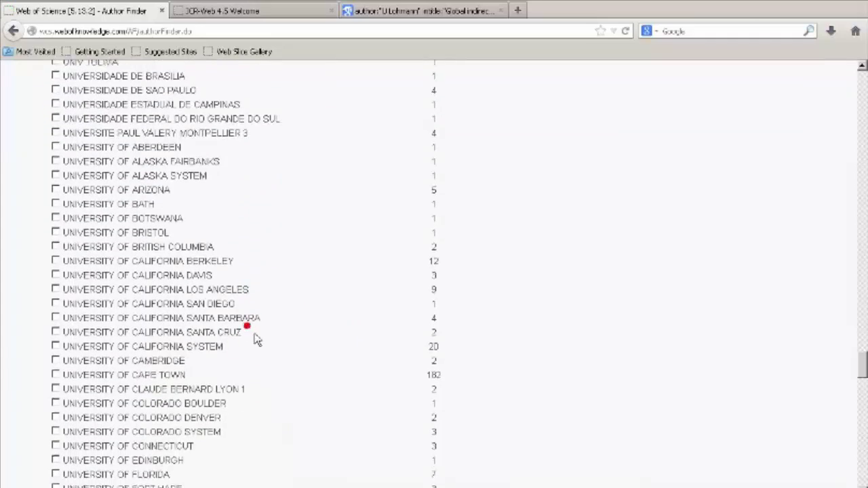
click(56, 365)
scroll(579, 332, up, 15)
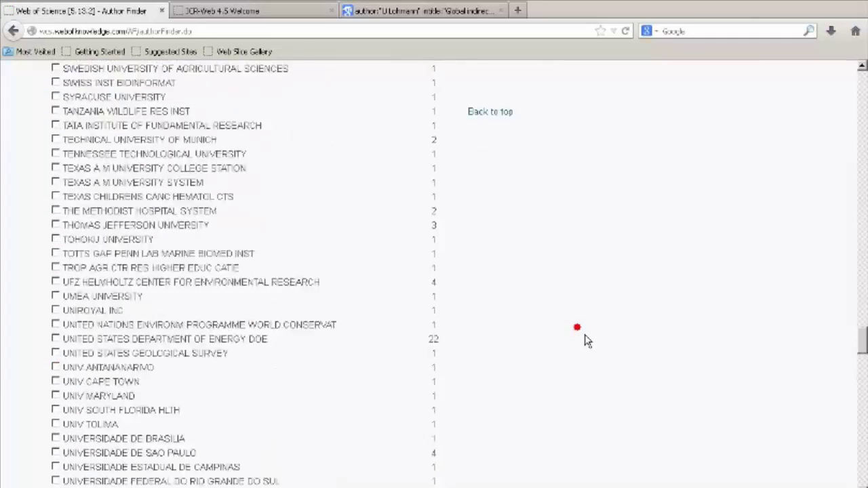
scroll(583, 341, up, 20)
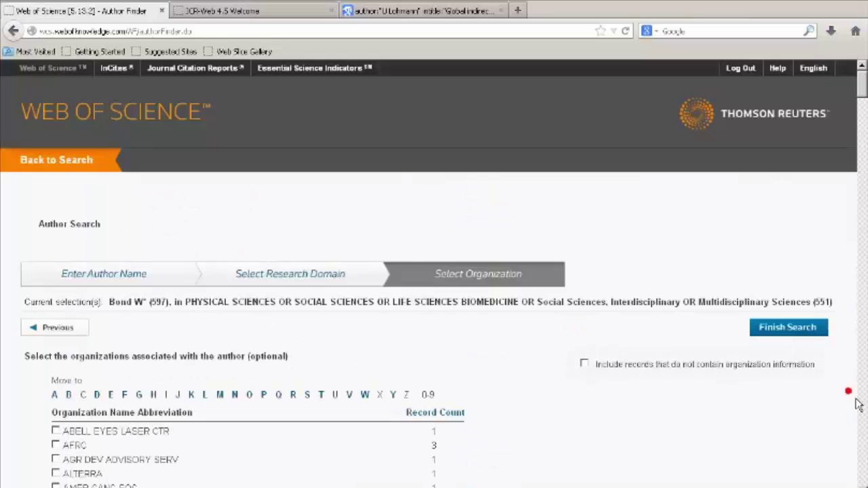
click(789, 325)
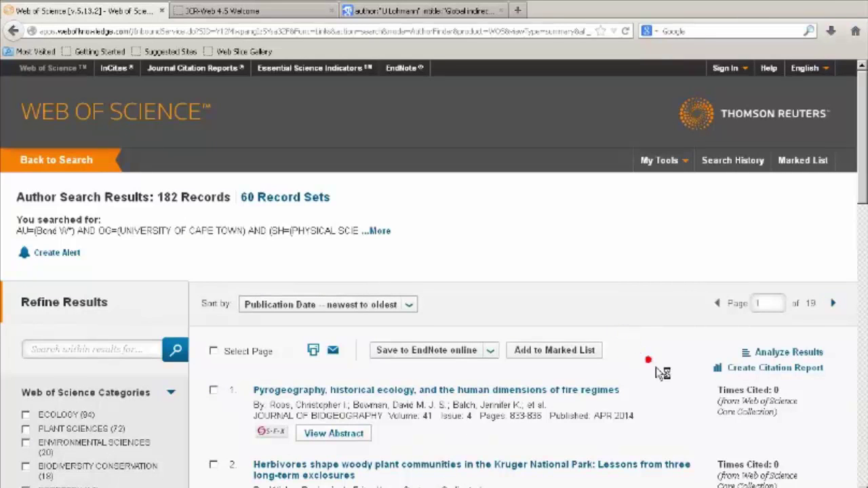
- Create a citation report for the author search results and examine its yearly charts and citation metrics
scroll(657, 377, down, 2)
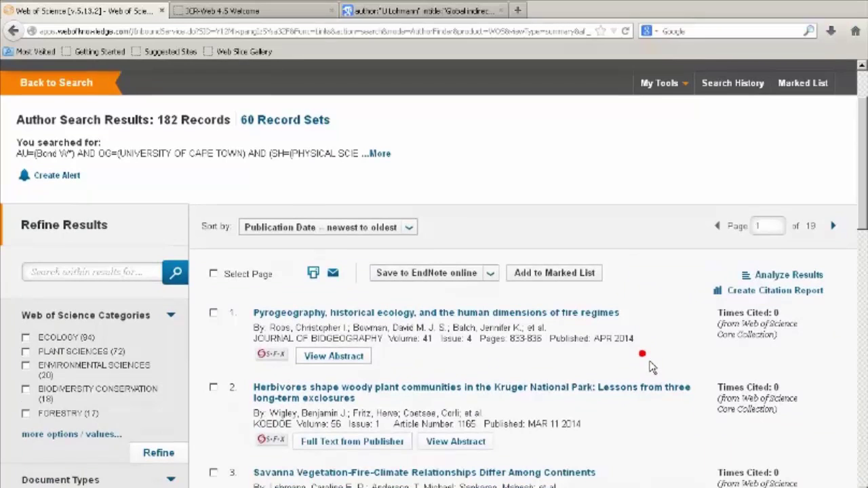
click(788, 290)
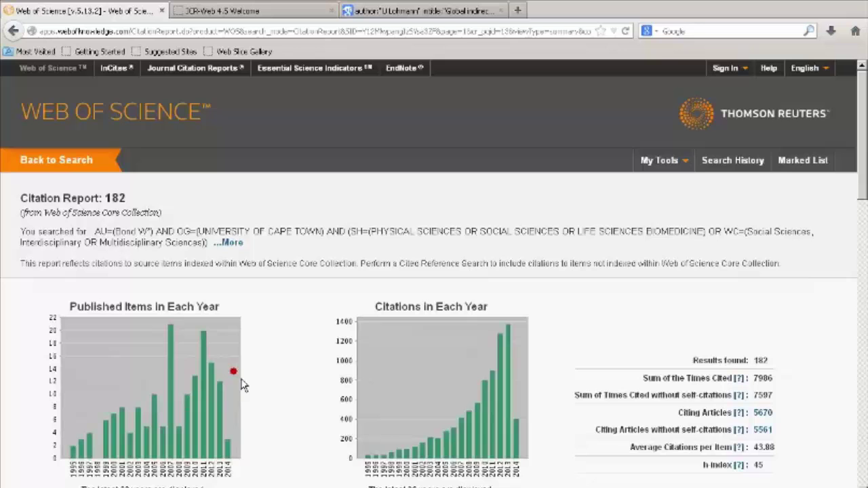
scroll(244, 387, down, 2)
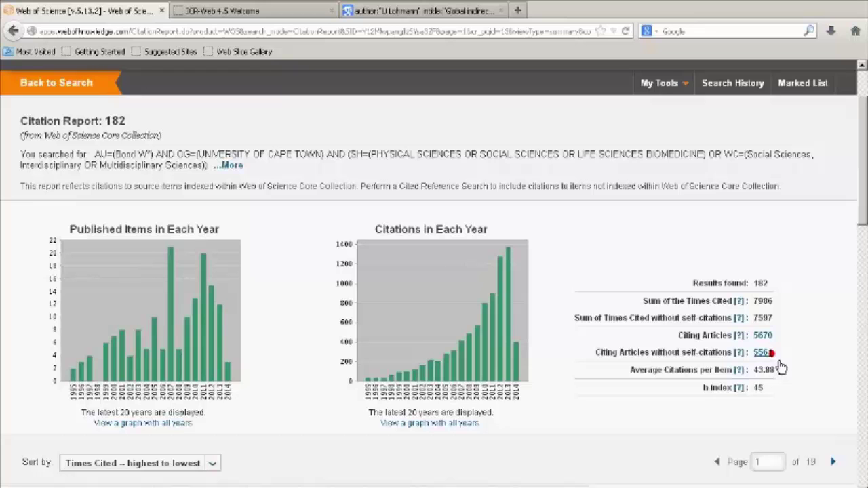
- Remove the article "Challenges in the quest for keystones" from the citation report and update the report
scroll(780, 366, down, 3)
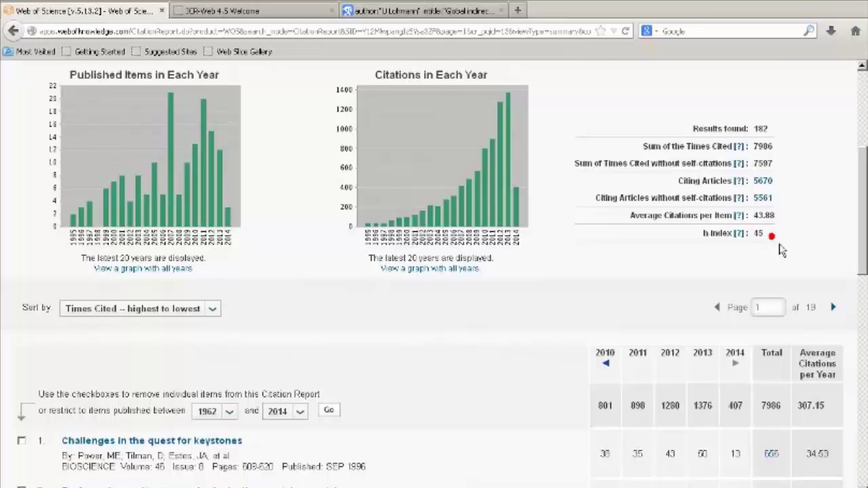
scroll(413, 382, down, 2)
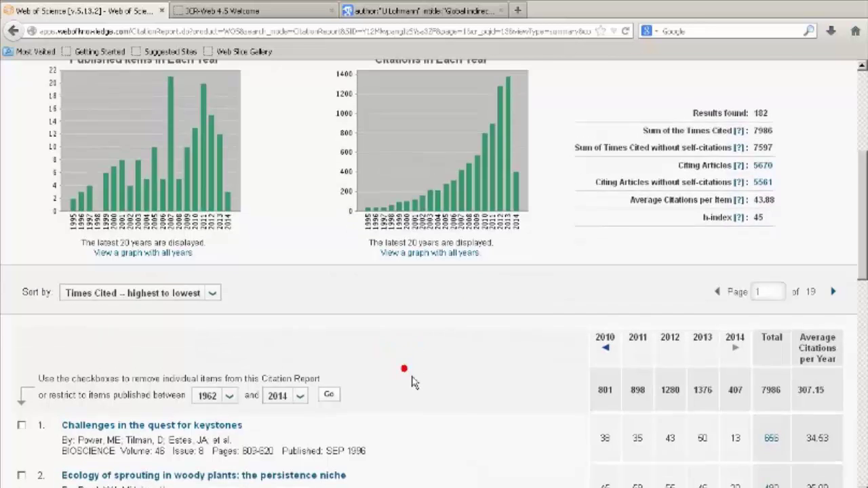
scroll(413, 381, down, 6)
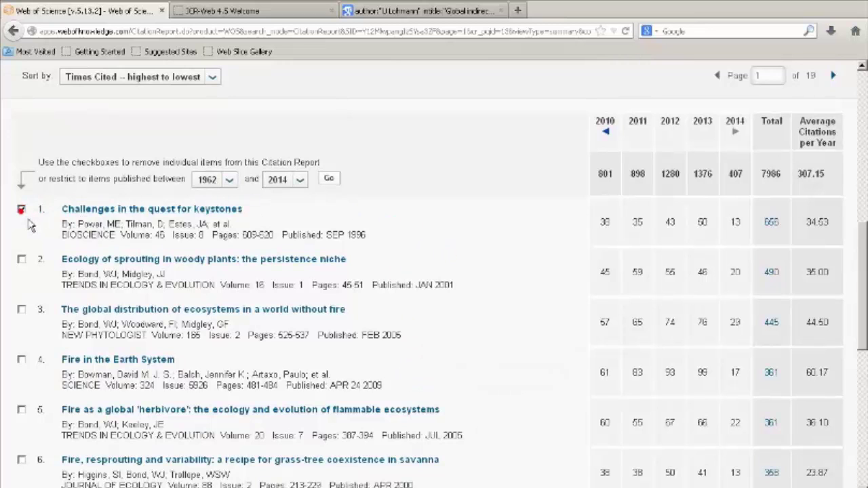
click(328, 179)
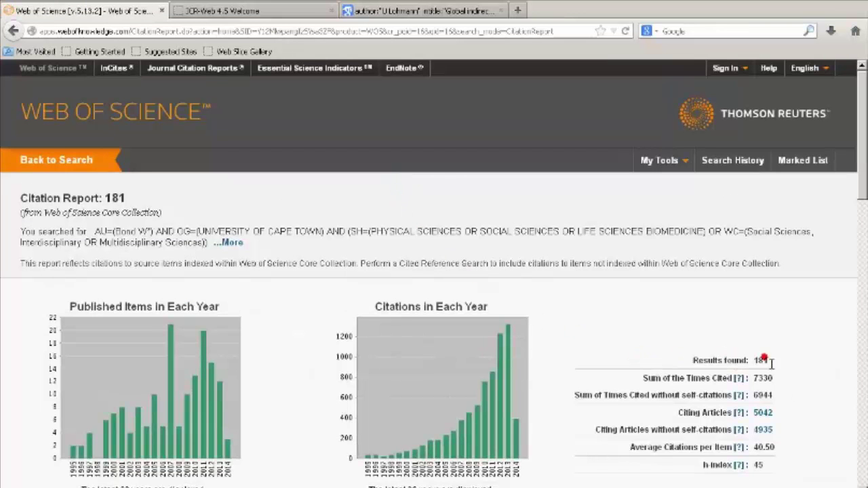
- Examine the file format options for saving the citation report, leaving the format as Save to Text File
scroll(804, 373, down, 12)
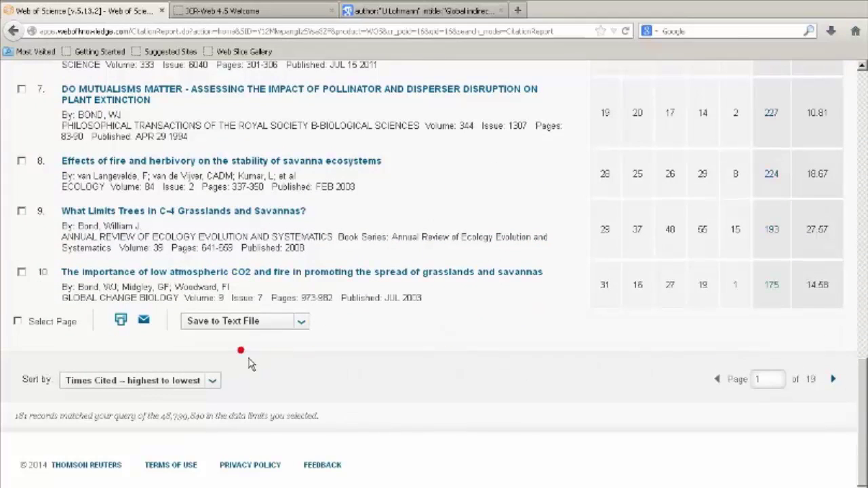
click(300, 323)
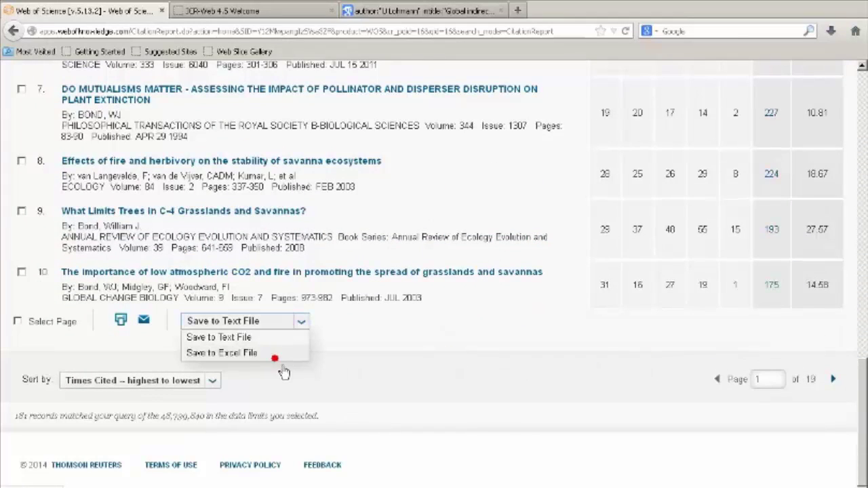
click(310, 333)
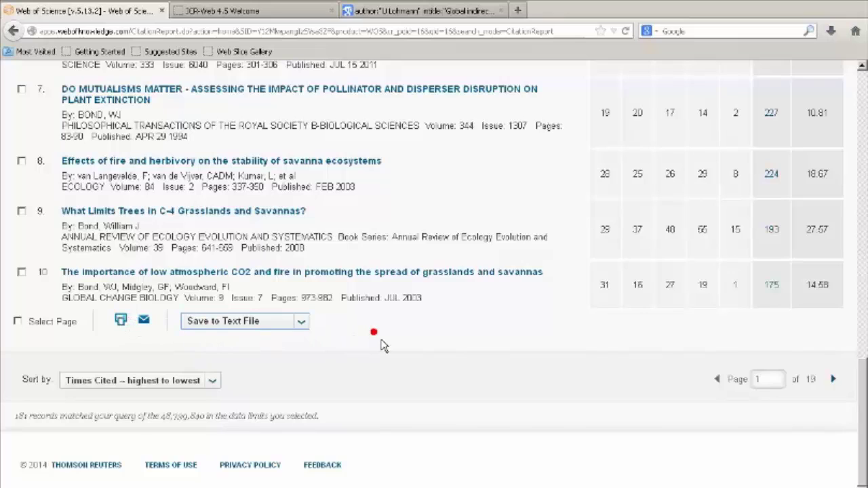
- Return from the citation report to the search page and switch the search type to Cited Reference Search
scroll(382, 344, up, 20)
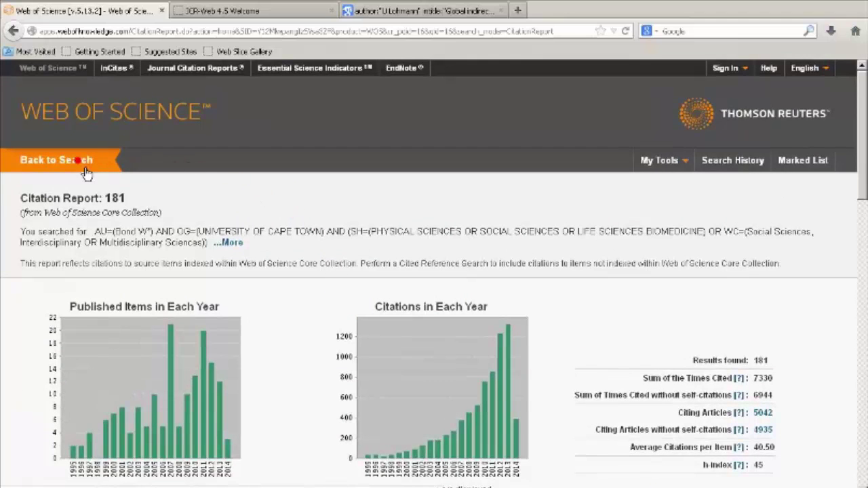
click(86, 169)
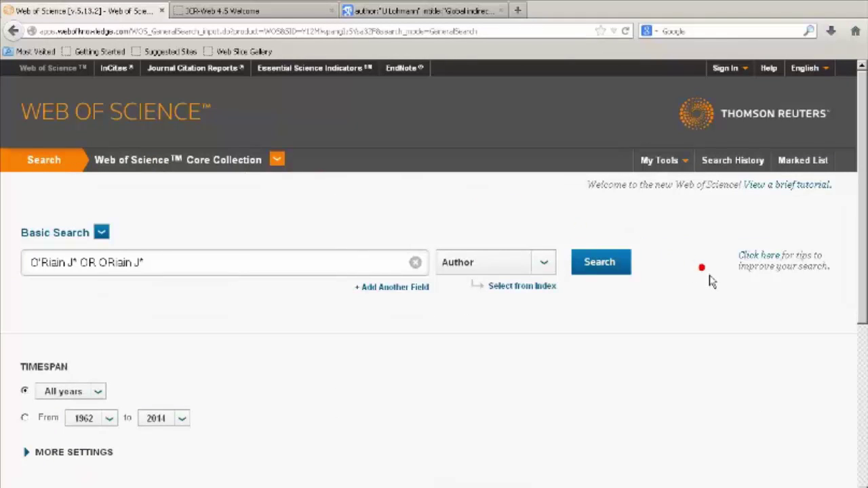
click(110, 242)
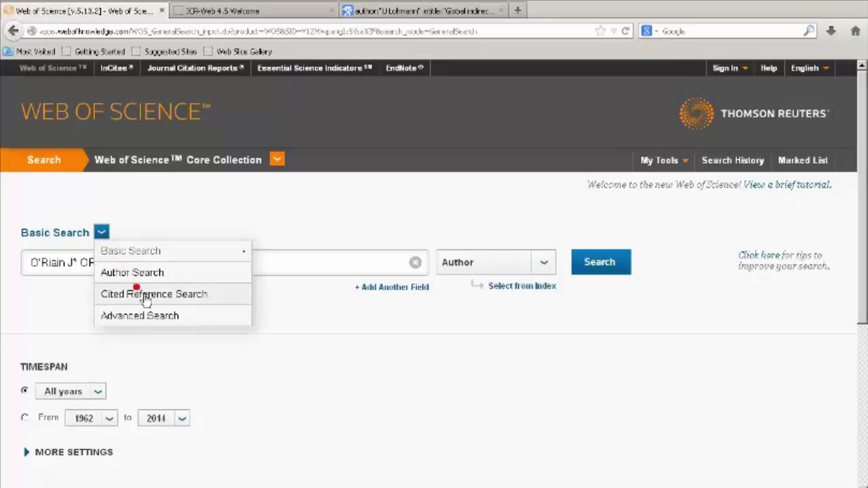
click(173, 305)
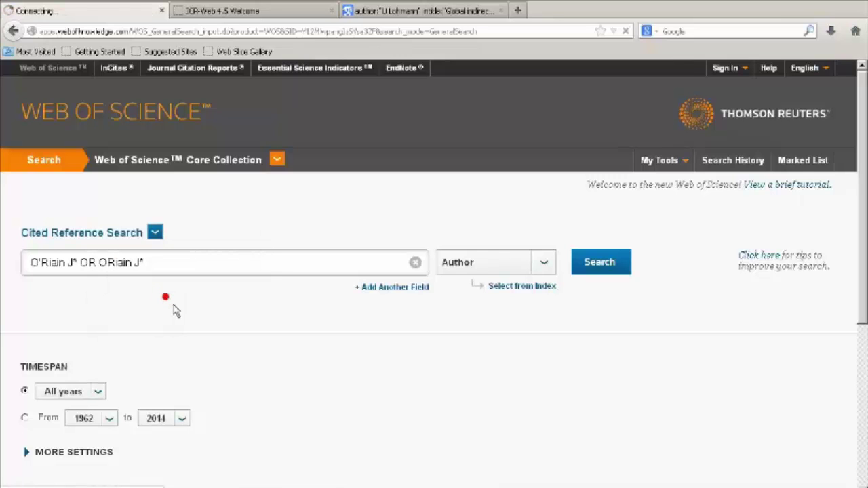